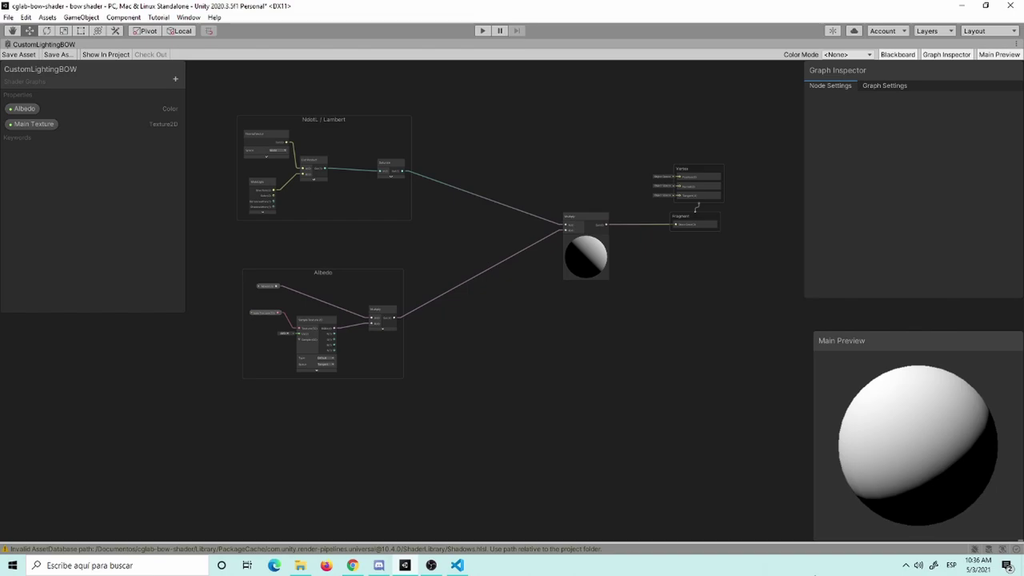
# Step: Inspect the NdotL / Lambert group and the final Multiply node's preview in the graph
pyautogui.scroll(3, 431, 363)
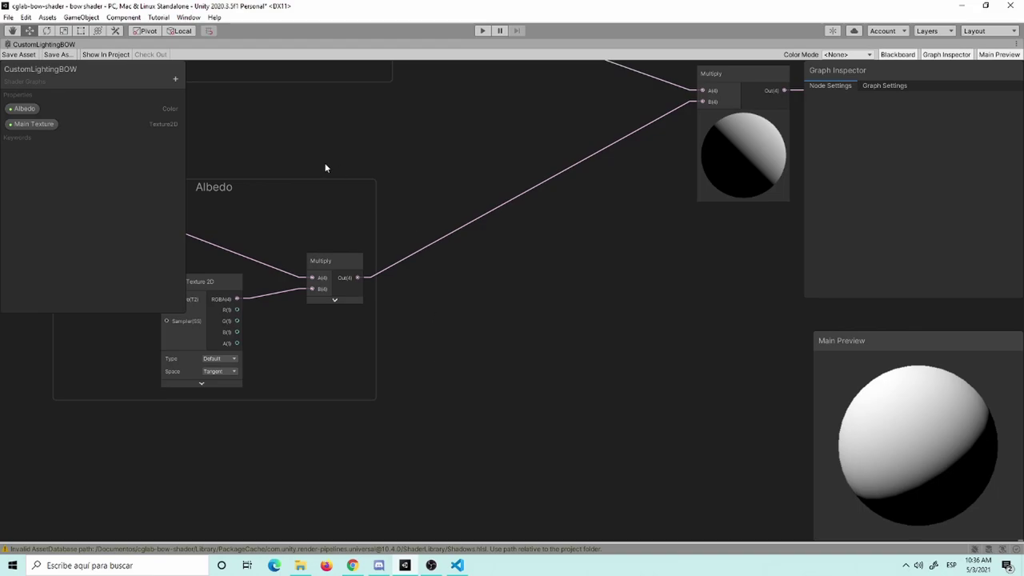
pyautogui.moveTo(326, 168); pyautogui.dragTo(503, 376, button='middle')
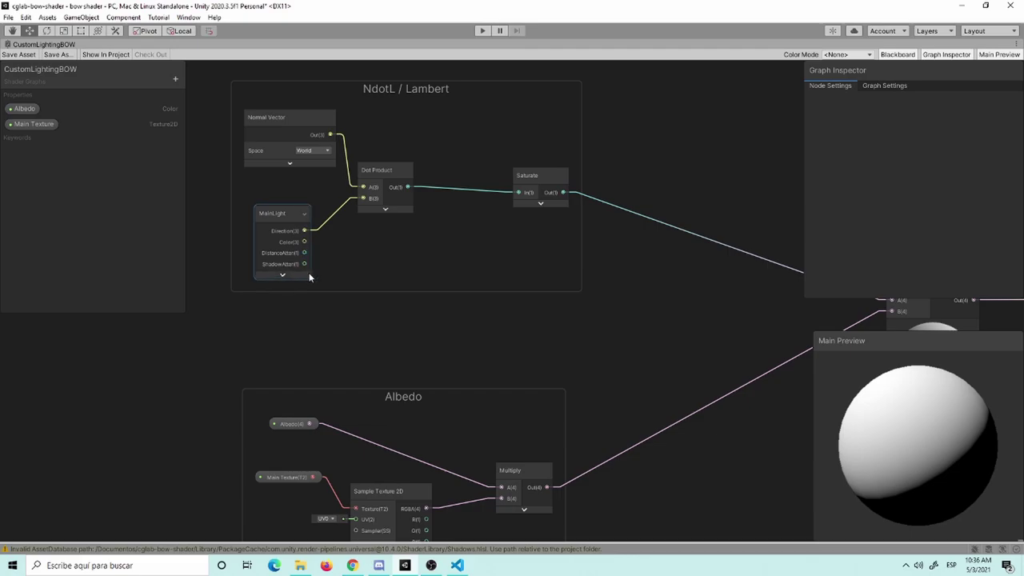
pyautogui.scroll(-2, 394, 304)
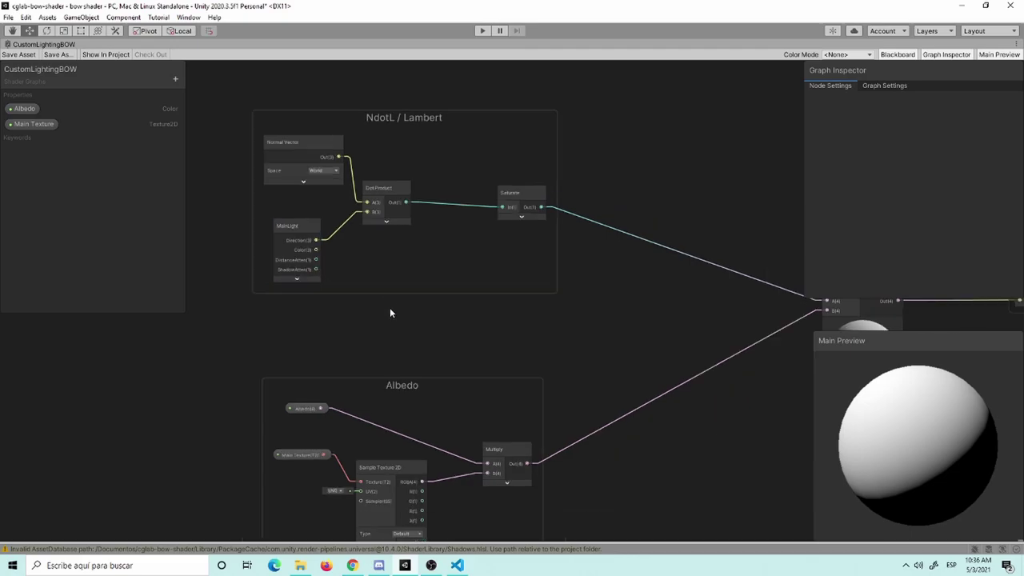
pyautogui.scroll(1, 347, 299)
pyautogui.scroll(1, 347, 300)
pyautogui.scroll(-2, 351, 295)
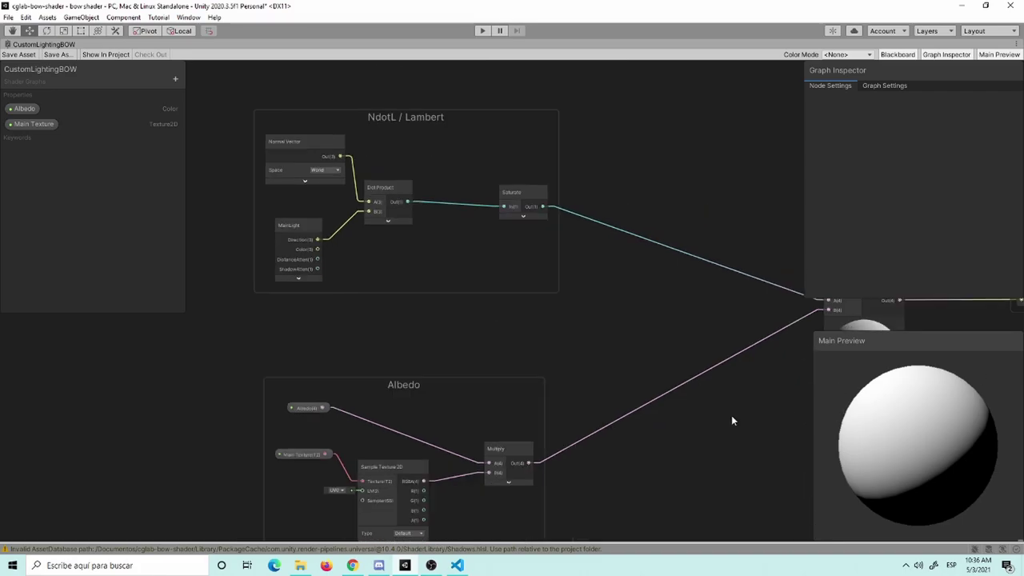
pyautogui.moveTo(731, 420); pyautogui.dragTo(648, 411, button='middle')
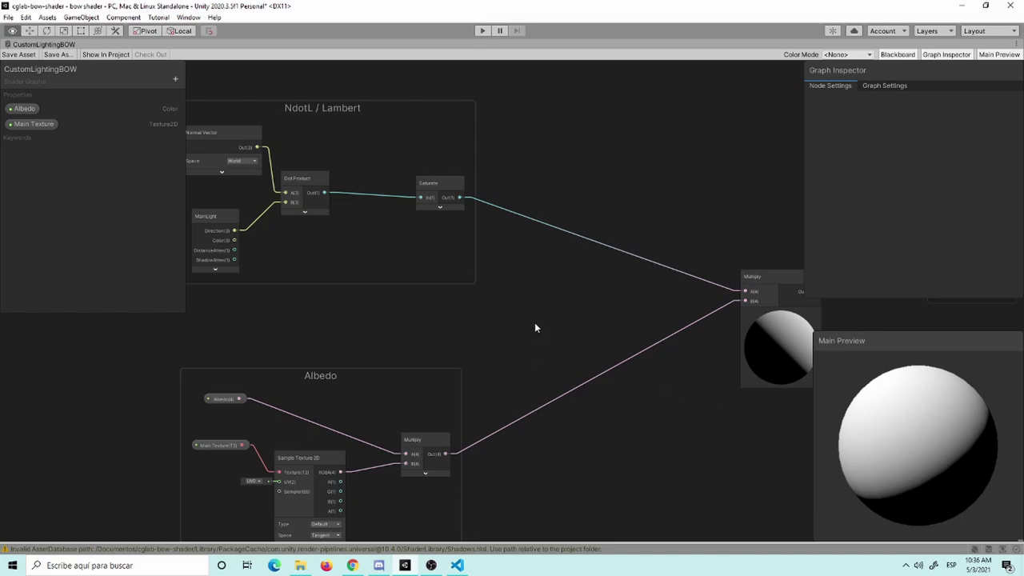
# Step: In the Scene, try red on the Directional Light, revert to white, then go back to the graph
pyautogui.hotkey('shift', 'space')
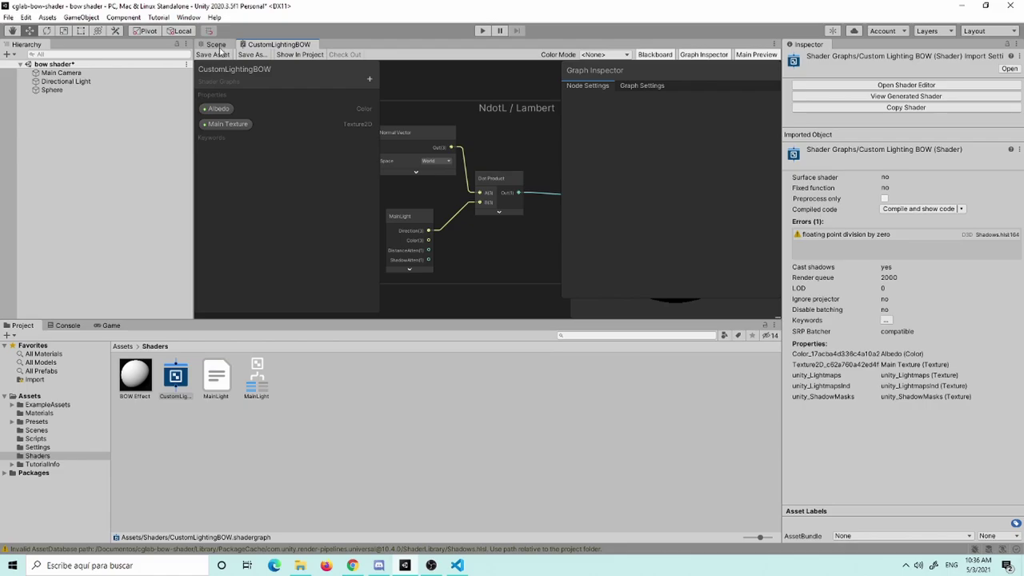
pyautogui.click(216, 44)
pyautogui.click(454, 173)
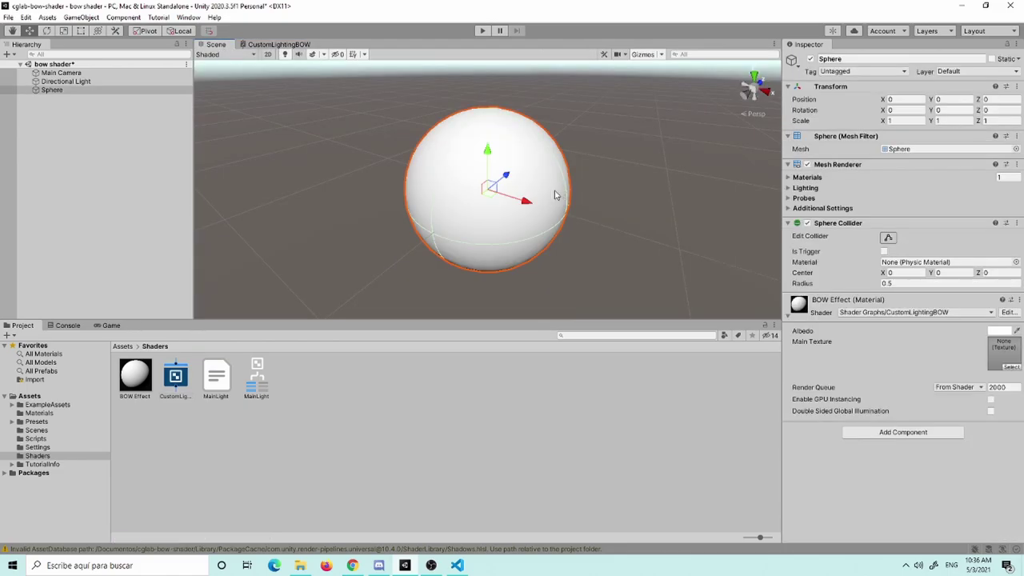
pyautogui.click(65, 80)
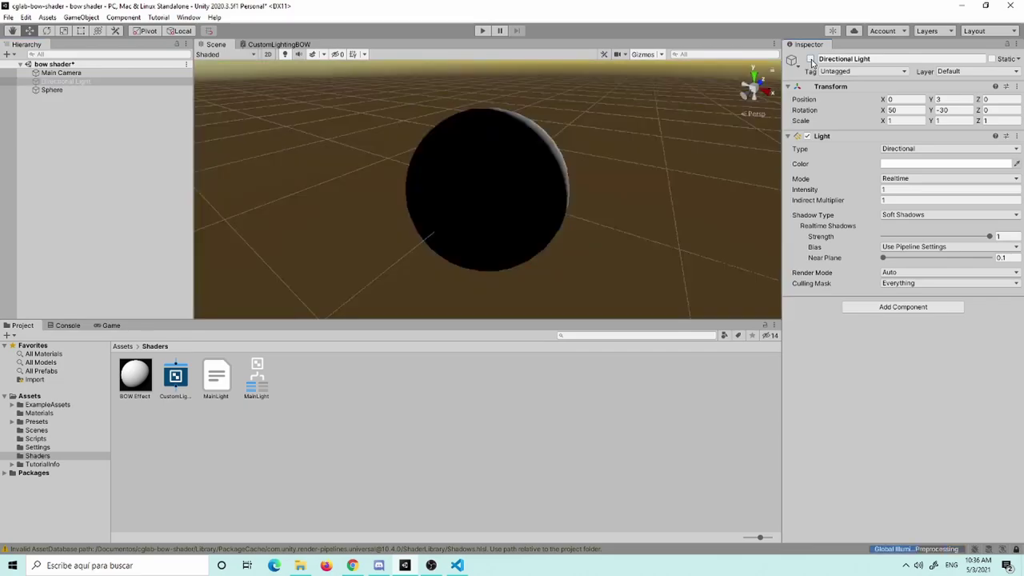
pyautogui.click(903, 165)
pyautogui.click(905, 177)
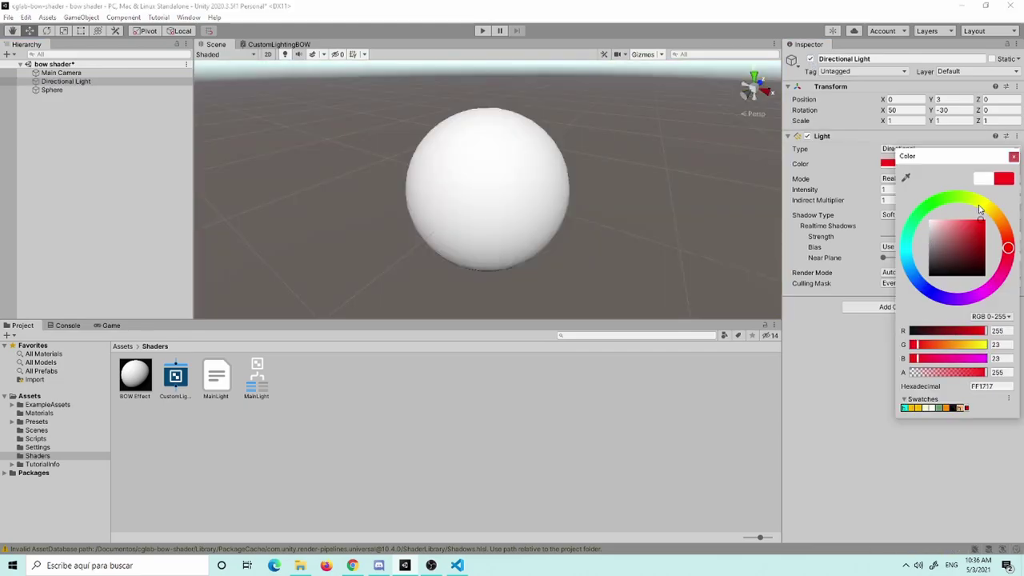
pyautogui.press('Escape')
pyautogui.click(1014, 156)
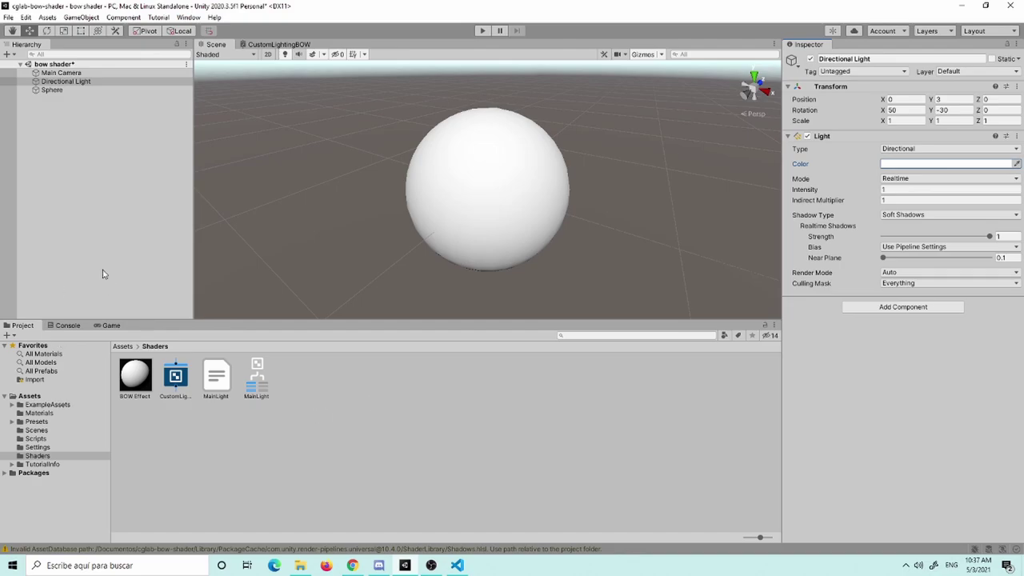
pyautogui.click(280, 44)
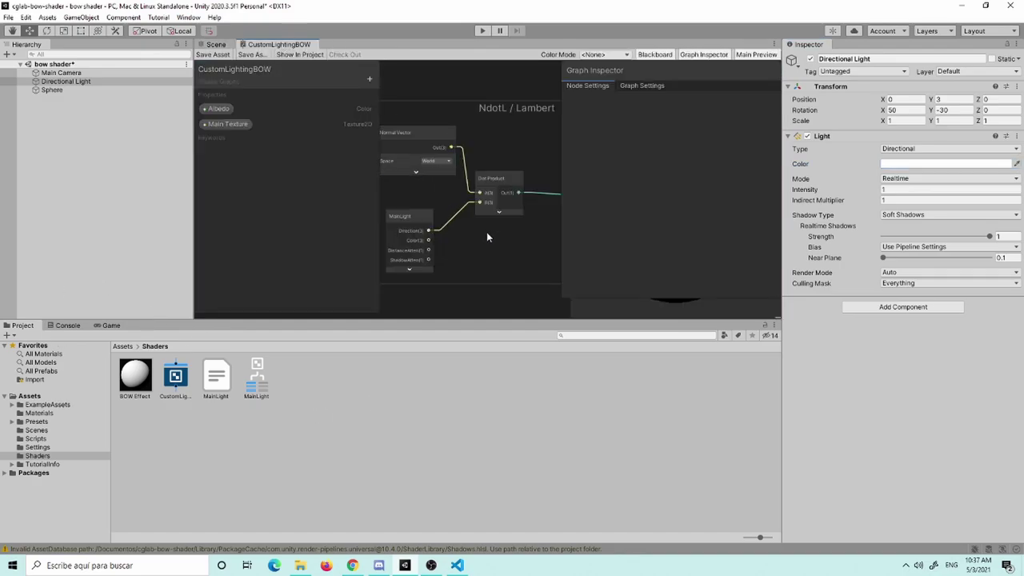
# Step: Maximize the graph and move the Albedo group lower to make room
pyautogui.hotkey('shift', 'space')
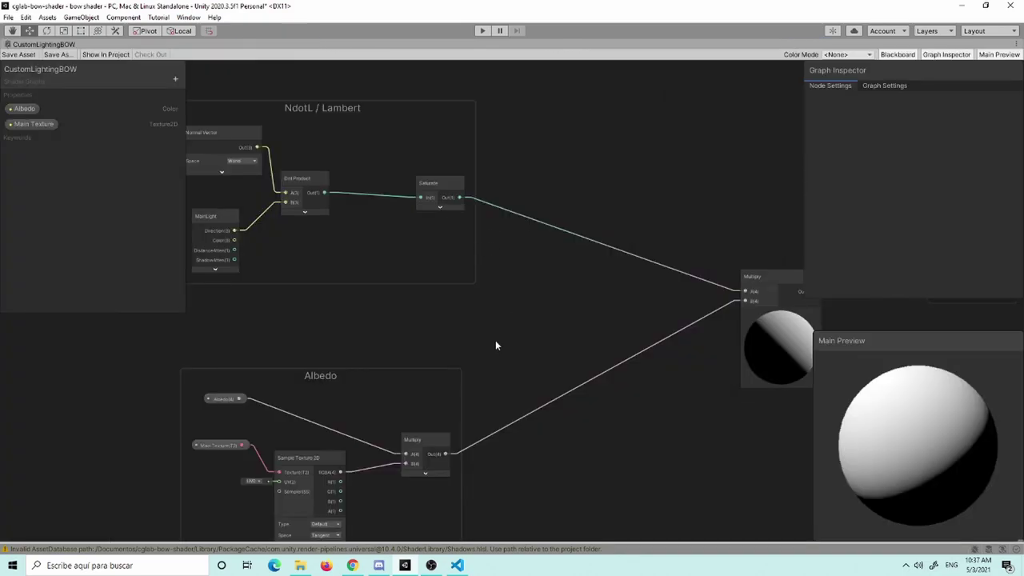
pyautogui.moveTo(495, 340); pyautogui.dragTo(520, 315, button='middle')
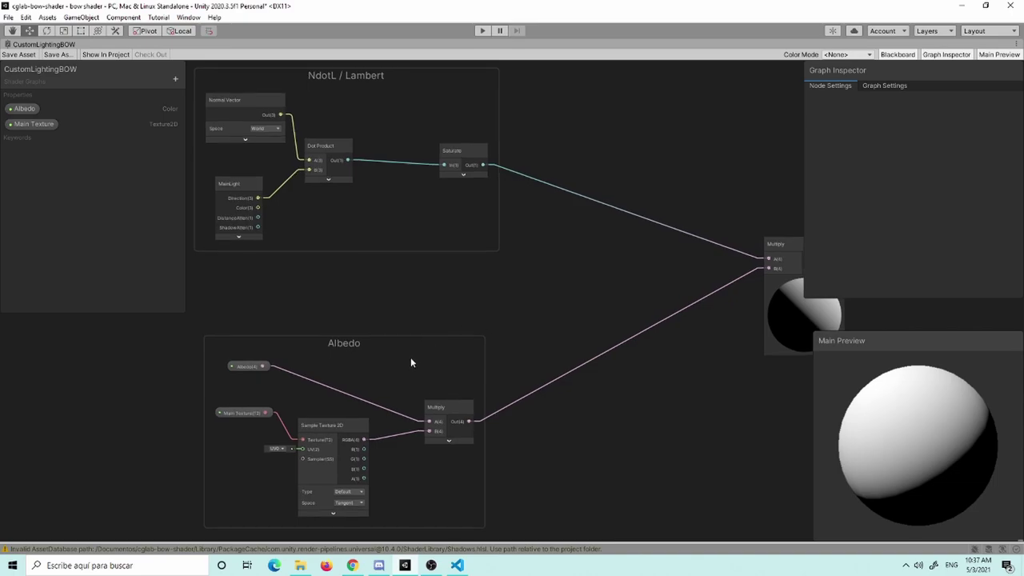
pyautogui.moveTo(416, 350); pyautogui.dragTo(439, 466)
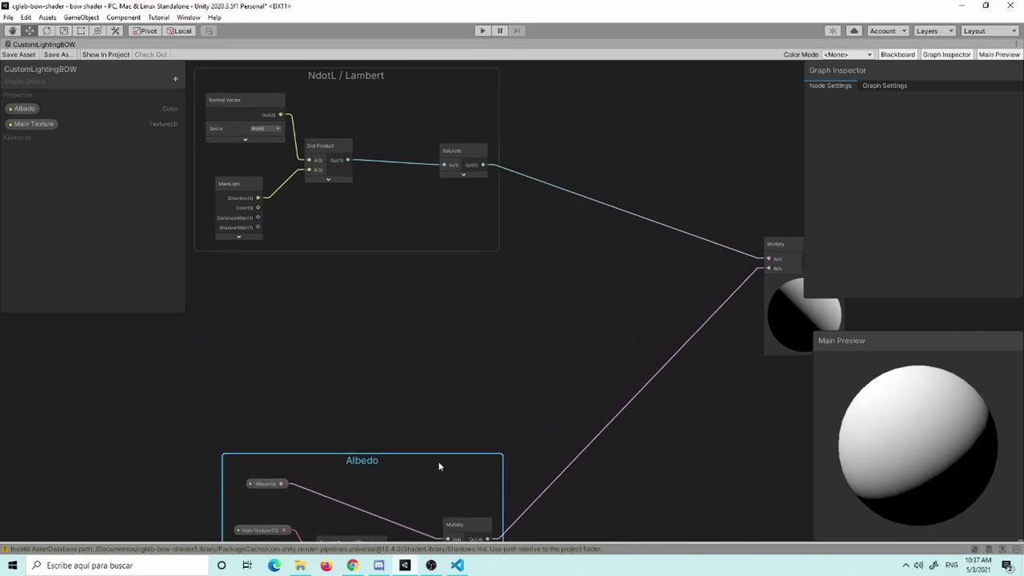
pyautogui.moveTo(439, 466)
pyautogui.mouseDown(button='middle')
pyautogui.moveTo(455, 360)
pyautogui.moveTo(487, 379)
pyautogui.mouseUp(button='middle')
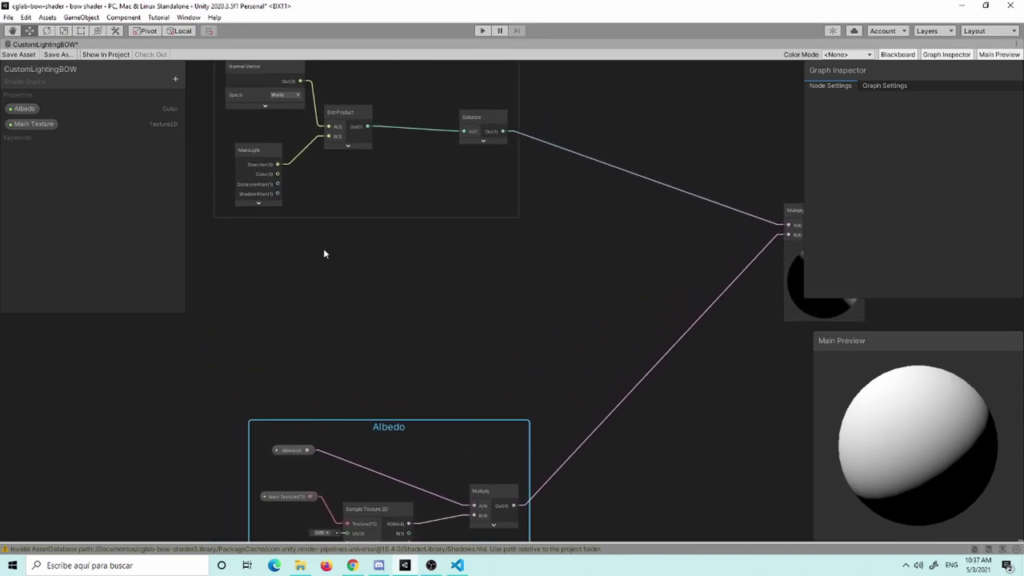
# Step: Create two Multiply nodes and place the second to the right of the first
pyautogui.press('space')
pyautogui.write('multiply')
pyautogui.press('Return')
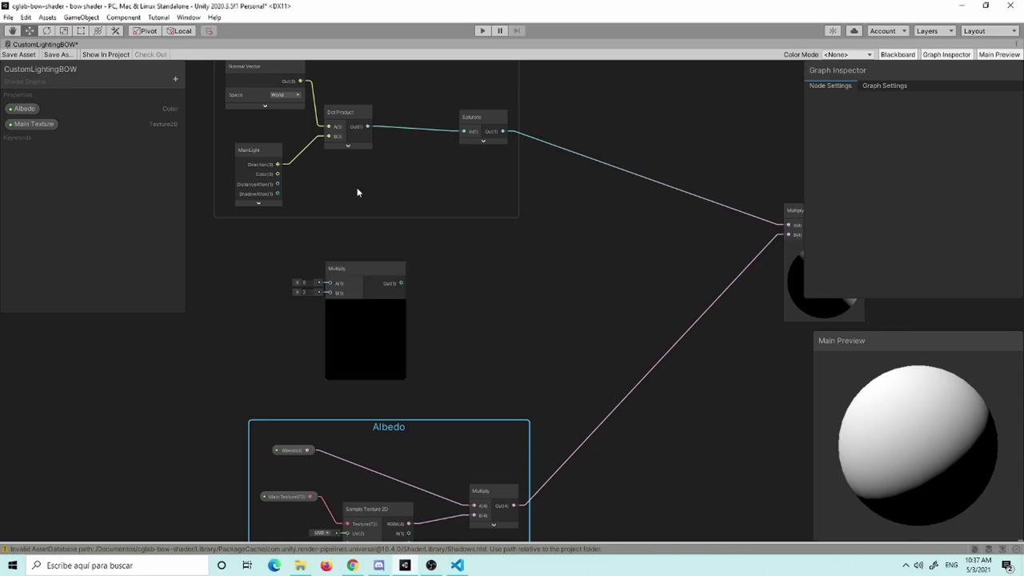
pyautogui.press('space')
pyautogui.write('multiply')
pyautogui.press('Return')
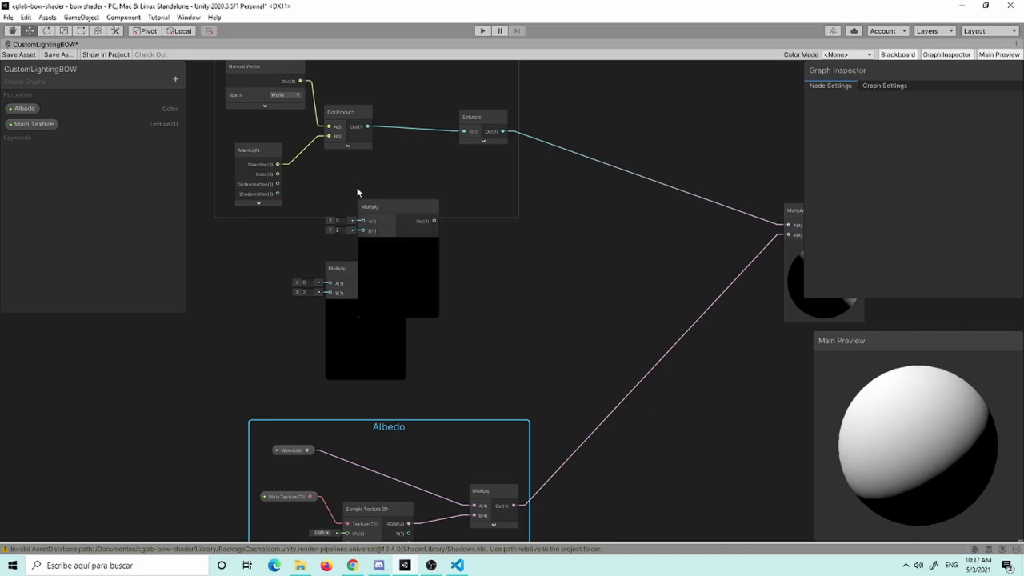
pyautogui.moveTo(378, 217); pyautogui.dragTo(503, 277)
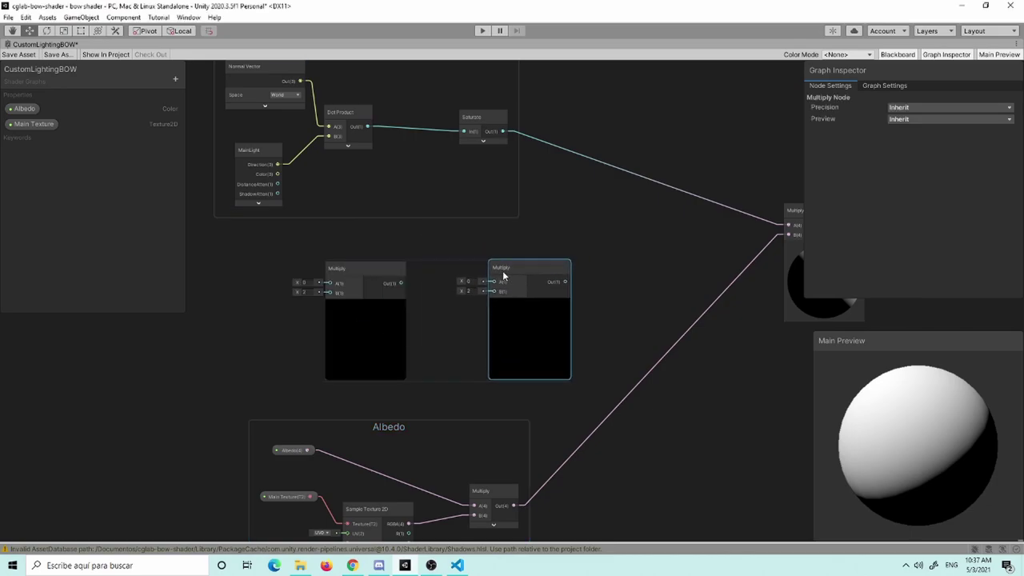
pyautogui.scroll(1, 376, 206)
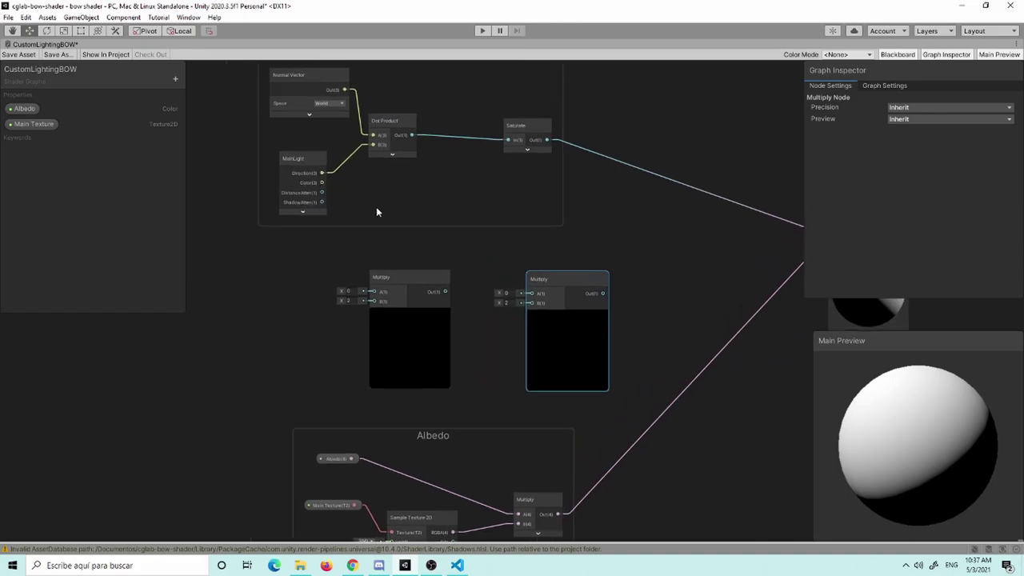
pyautogui.scroll(2, 399, 206)
# Step: Multiply MainLight DistanceAtten by ShadowAtten and feed the result into the right Multiply's B input
pyautogui.moveTo(344, 191); pyautogui.dragTo(356, 204)
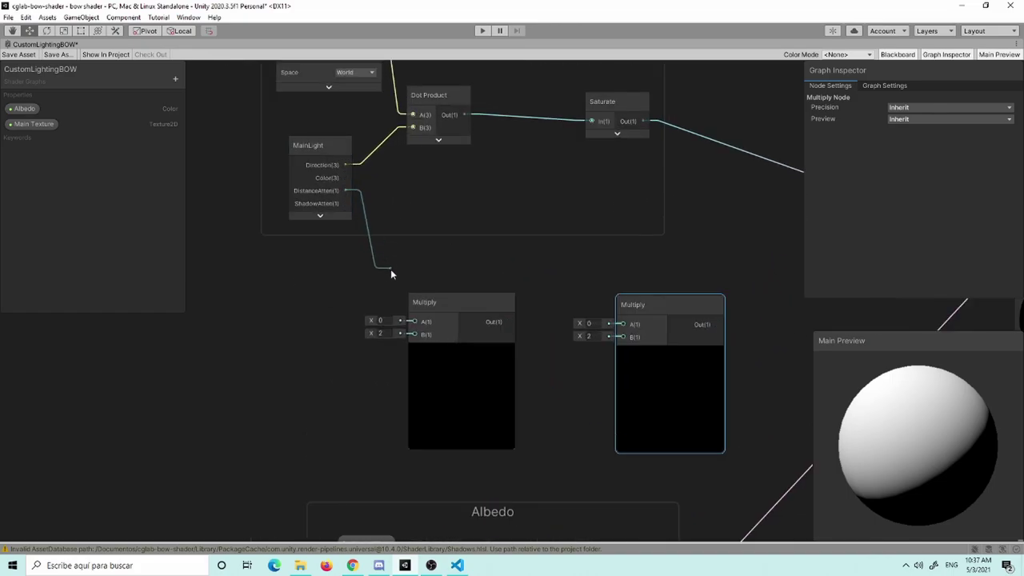
pyautogui.moveTo(391, 275); pyautogui.dragTo(414, 322)
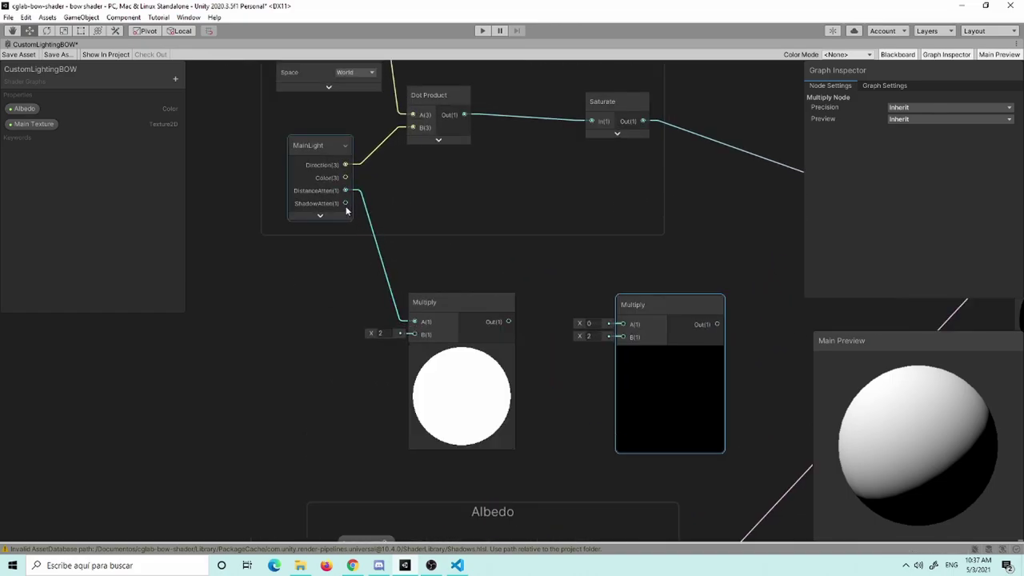
pyautogui.moveTo(344, 203); pyautogui.dragTo(414, 334)
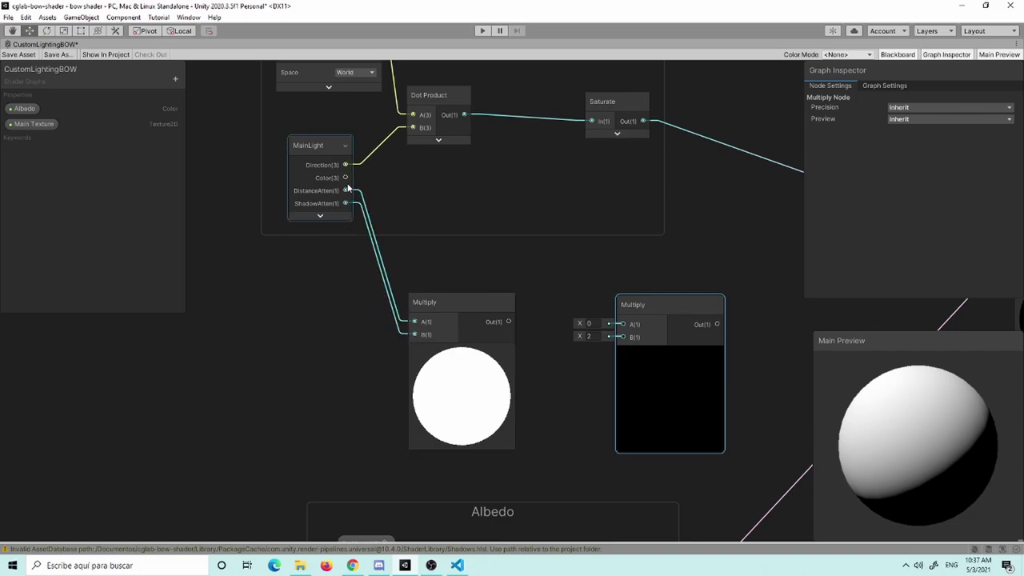
pyautogui.moveTo(508, 321); pyautogui.dragTo(623, 337)
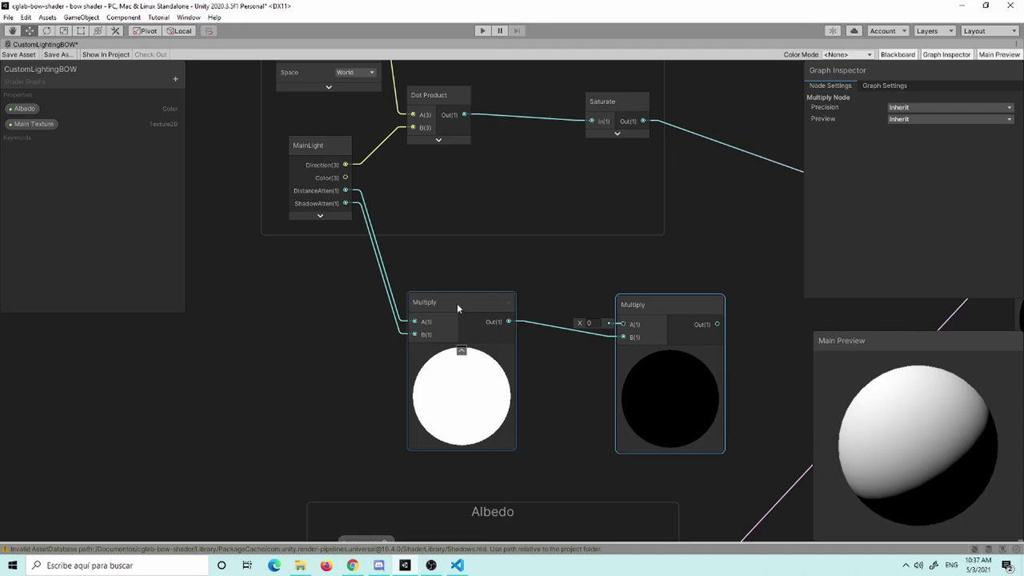
pyautogui.moveTo(457, 302); pyautogui.dragTo(465, 320)
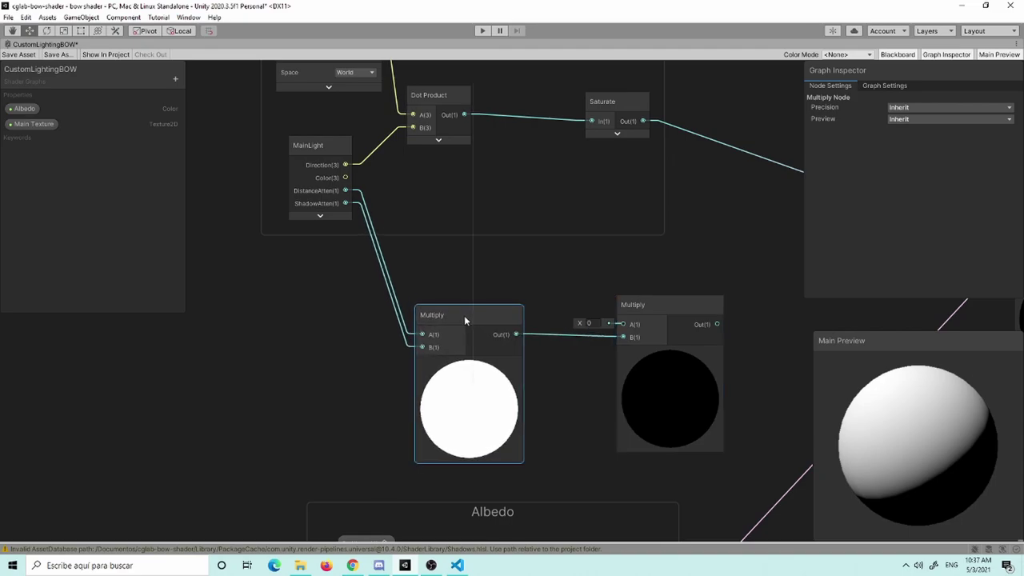
# Step: Connect MainLight Color to the right Multiply and tidy both Multiply nodes in the frame
pyautogui.moveTo(344, 178)
pyautogui.mouseDown()
pyautogui.moveTo(607, 306)
pyautogui.moveTo(624, 324)
pyautogui.mouseUp()
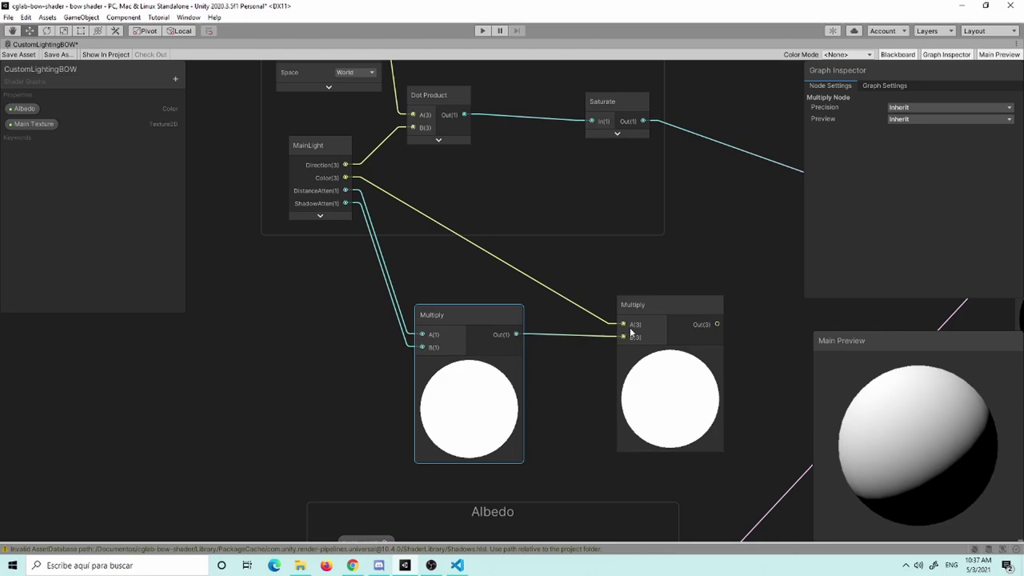
pyautogui.moveTo(471, 317); pyautogui.dragTo(488, 315)
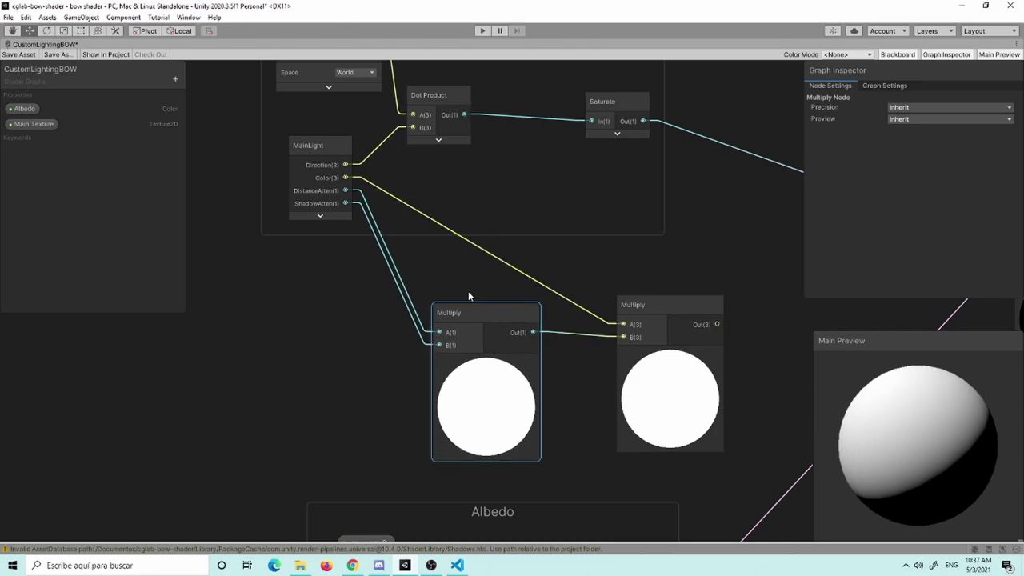
pyautogui.moveTo(512, 384)
pyautogui.moveTo(682, 266); pyautogui.dragTo(513, 265, button='middle')
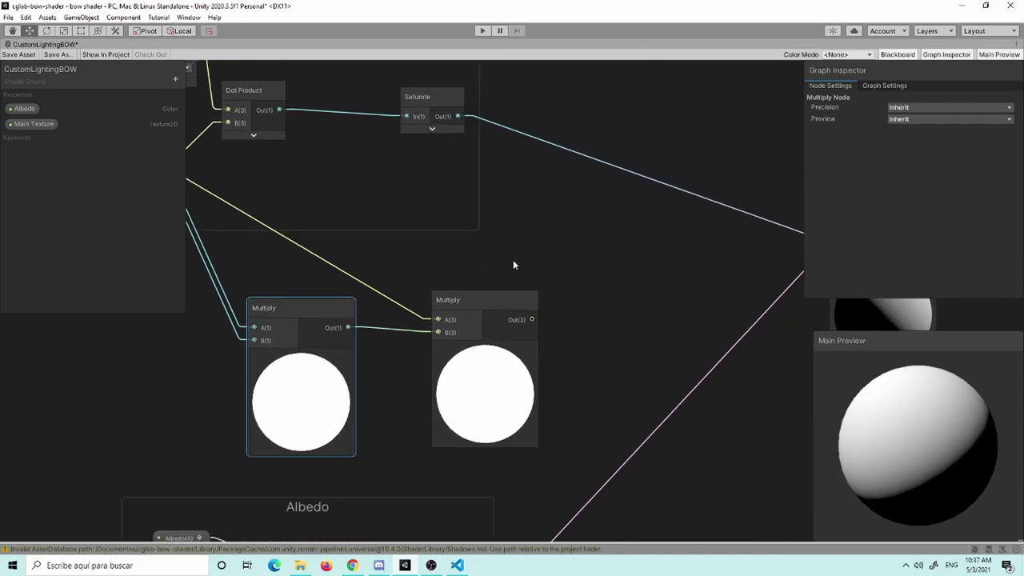
pyautogui.moveTo(431, 275); pyautogui.dragTo(505, 296, button='middle')
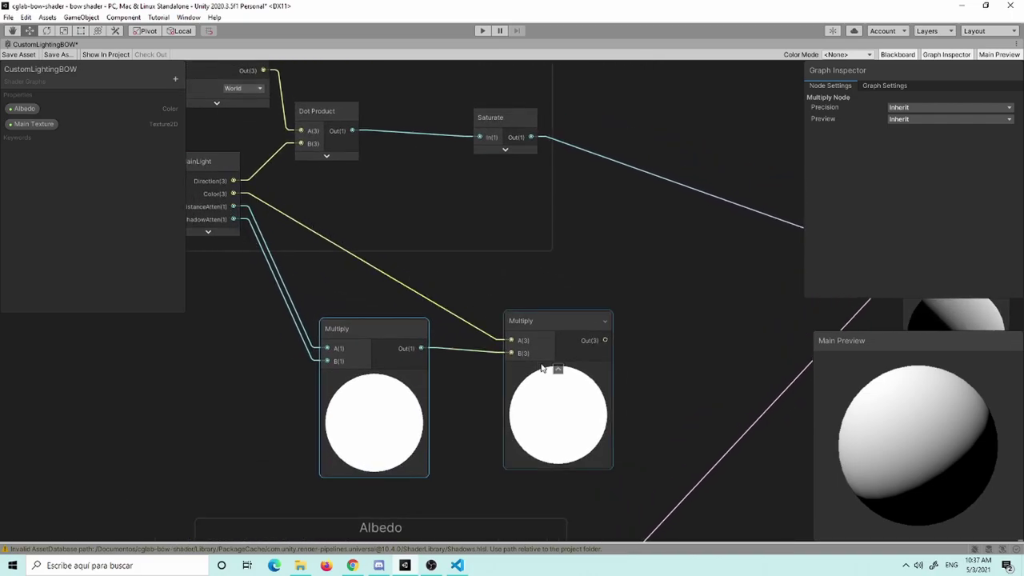
pyautogui.moveTo(700, 315)
pyautogui.mouseDown(button='middle')
pyautogui.moveTo(599, 346)
pyautogui.moveTo(435, 316)
pyautogui.moveTo(496, 286)
pyautogui.mouseUp(button='middle')
pyautogui.scroll(-3, 432, 310)
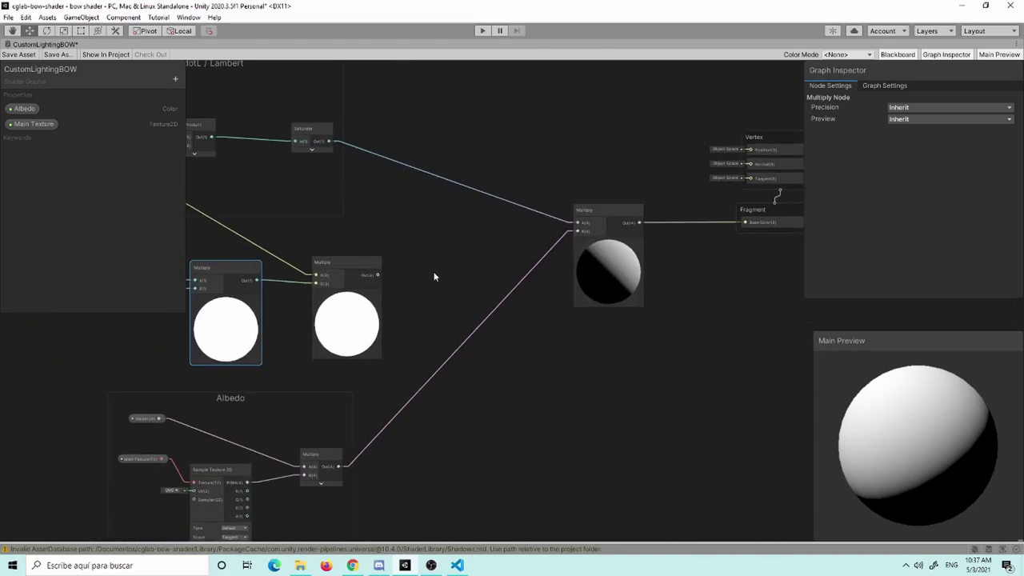
pyautogui.moveTo(393, 282); pyautogui.dragTo(370, 261)
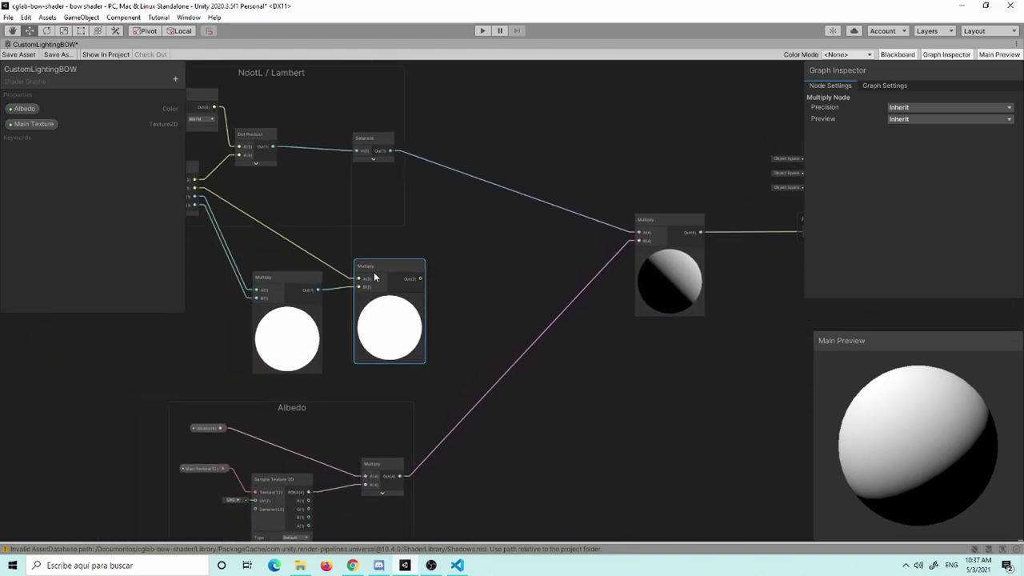
# Step: Add a new Multiply node and position it beside the Albedo Multiply node
pyautogui.click(462, 324)
pyautogui.press('space')
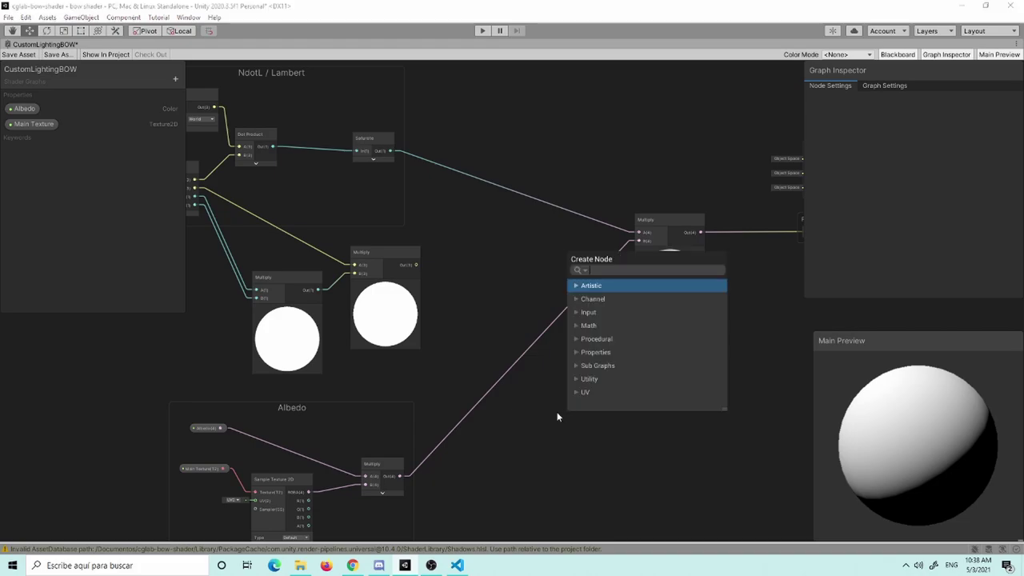
pyautogui.write('mul')
pyautogui.press('Return')
pyautogui.scroll(1, 568, 413)
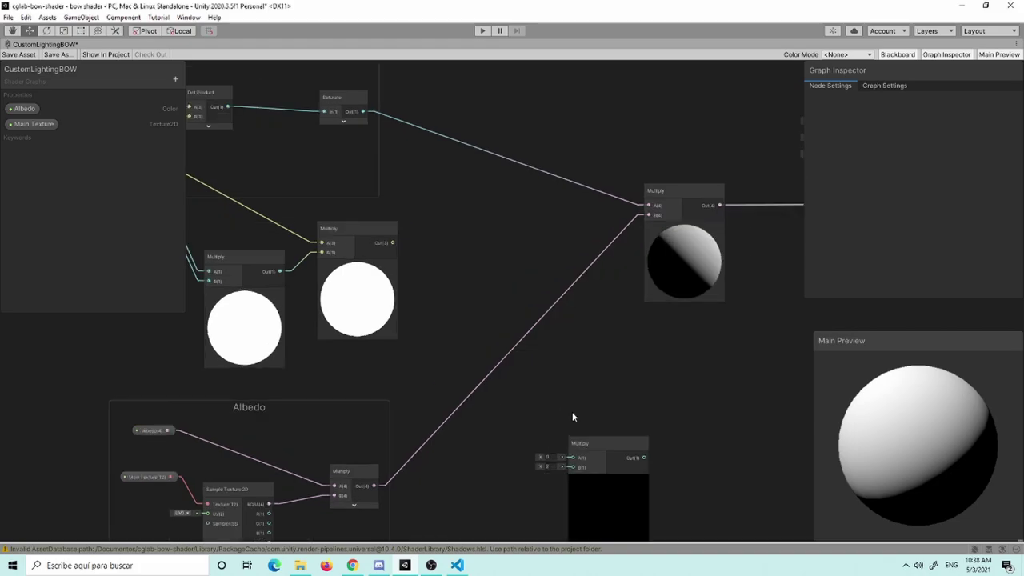
pyautogui.moveTo(572, 411); pyautogui.dragTo(538, 339, button='middle')
pyautogui.moveTo(560, 366); pyautogui.dragTo(531, 331)
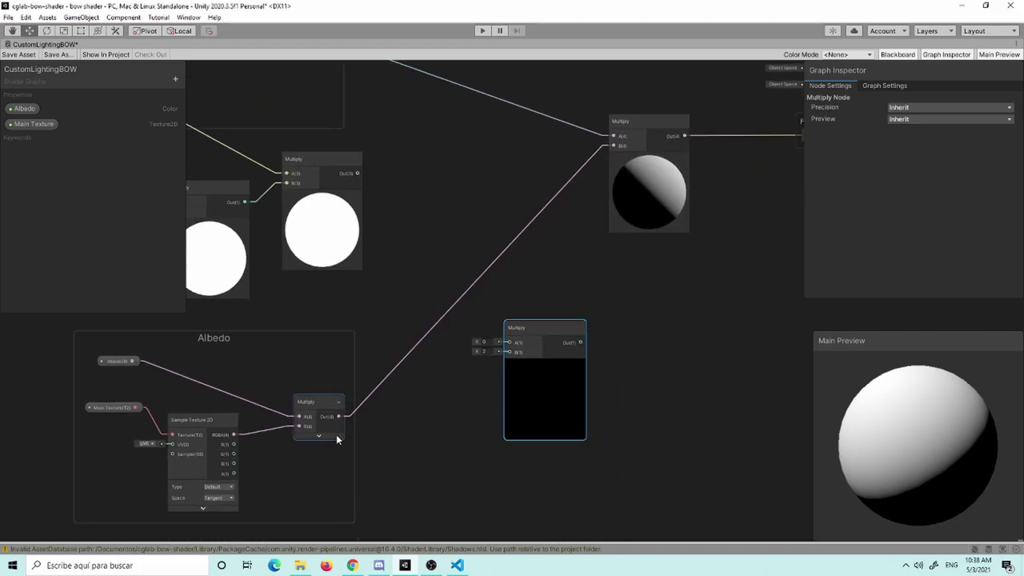
pyautogui.moveTo(341, 413)
pyautogui.mouseDown()
pyautogui.moveTo(333, 406)
pyautogui.moveTo(510, 352)
pyautogui.mouseUp()
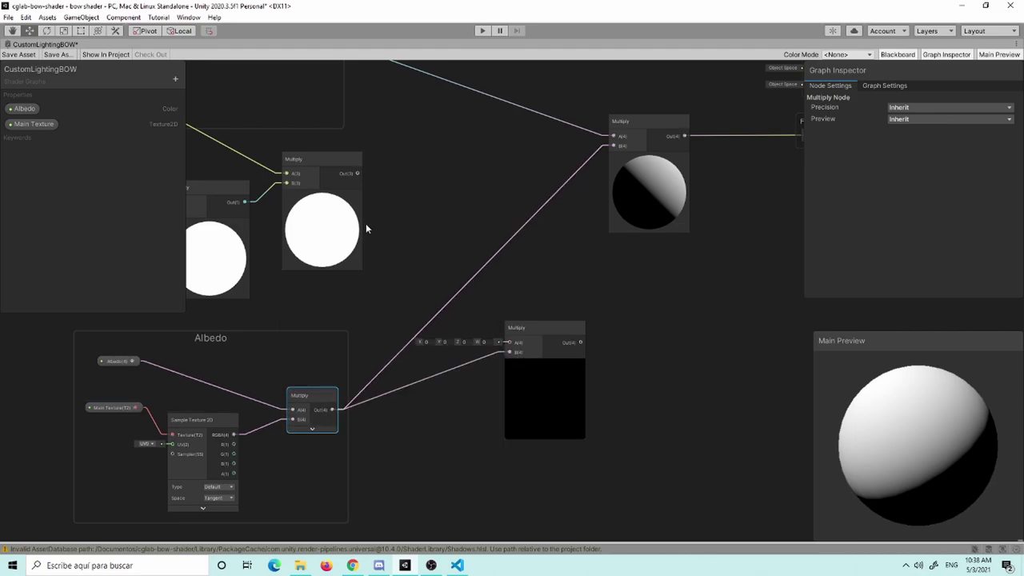
# Step: Wire the attenuated light colour into the new Multiply and rearrange the surrounding nodes
pyautogui.moveTo(358, 174)
pyautogui.mouseDown()
pyautogui.moveTo(518, 344)
pyautogui.moveTo(529, 343)
pyautogui.moveTo(614, 146)
pyautogui.mouseUp()
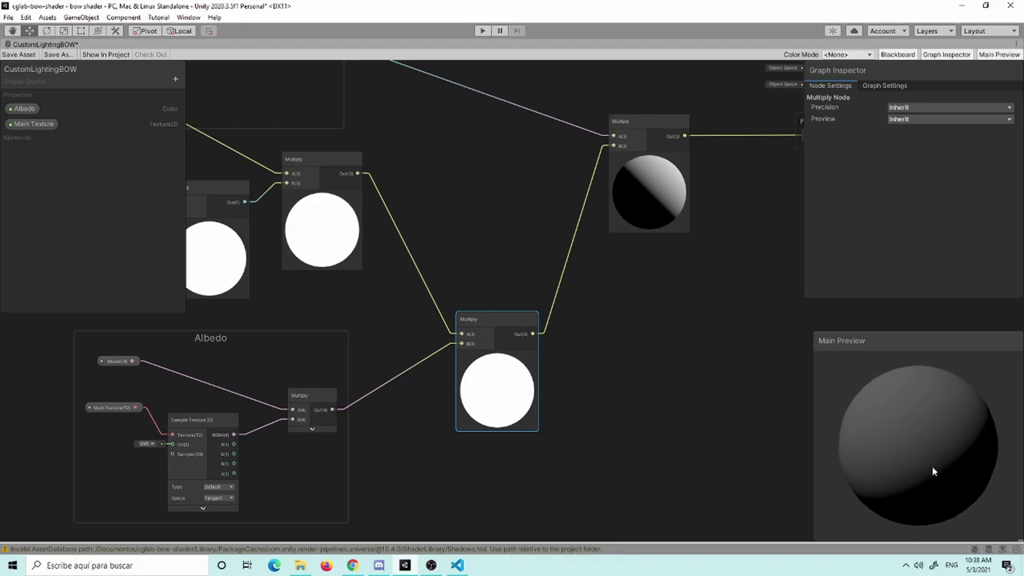
pyautogui.scroll(-1, 652, 407)
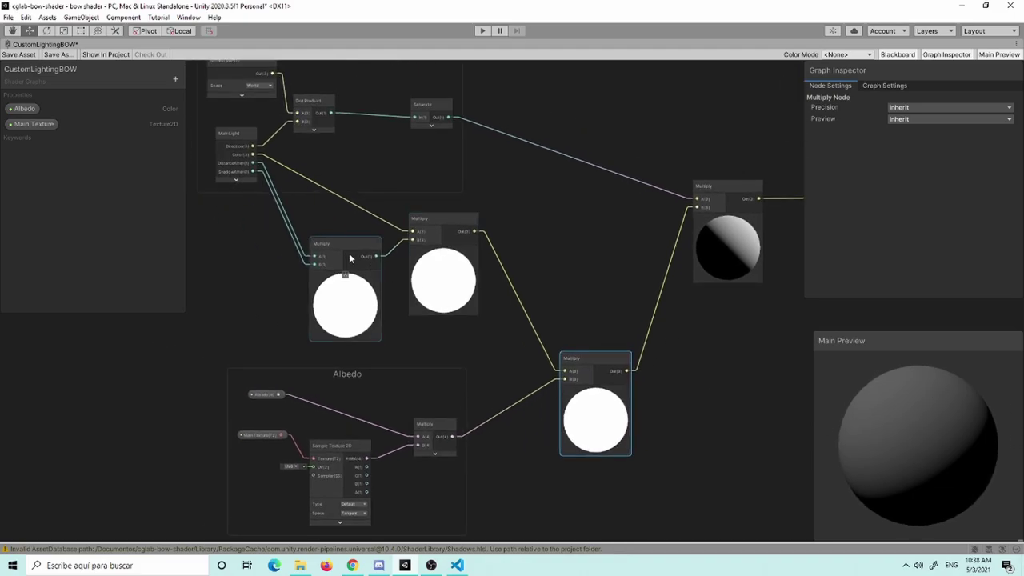
pyautogui.click(331, 238)
pyautogui.moveTo(330, 238); pyautogui.dragTo(332, 224)
pyautogui.moveTo(400, 385)
pyautogui.mouseDown()
pyautogui.moveTo(419, 494)
pyautogui.moveTo(450, 396)
pyautogui.mouseUp()
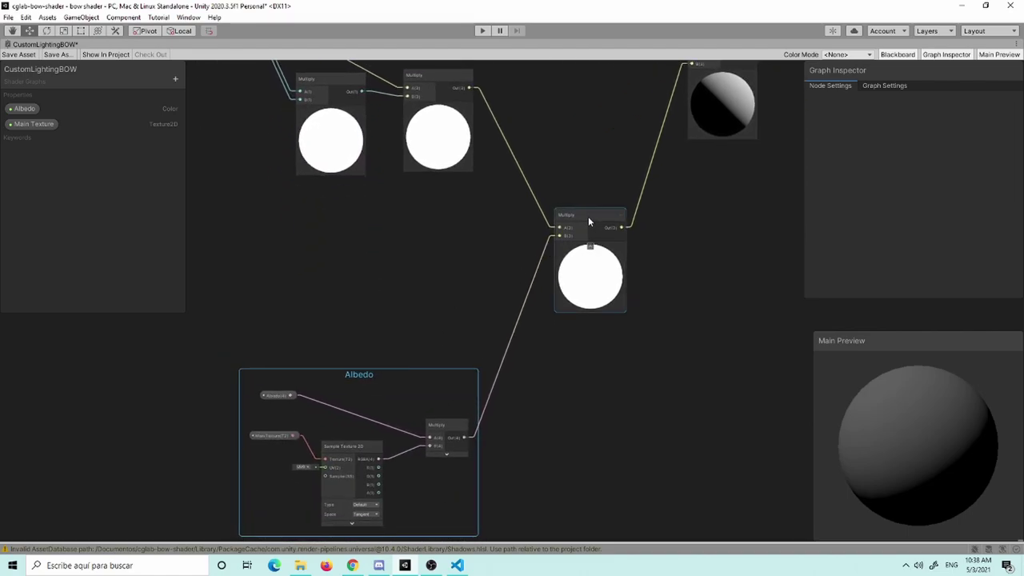
pyautogui.moveTo(587, 216); pyautogui.dragTo(597, 267)
# Step: Collapse the previews of both attenuation Multiply nodes and align them side by side
pyautogui.moveTo(441, 237); pyautogui.dragTo(487, 389, button='middle')
pyautogui.click(382, 266)
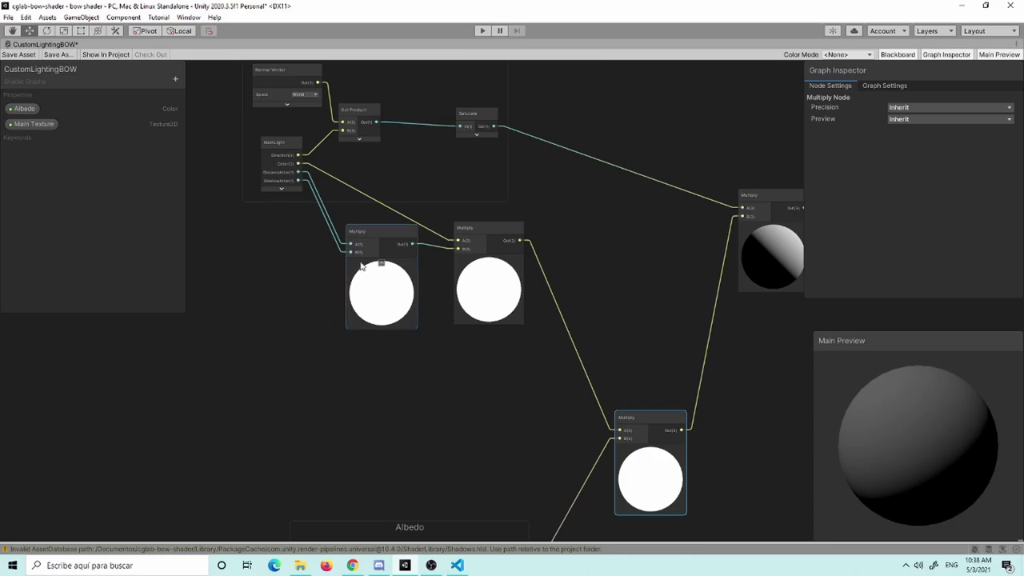
pyautogui.click(381, 264)
pyautogui.click(457, 259)
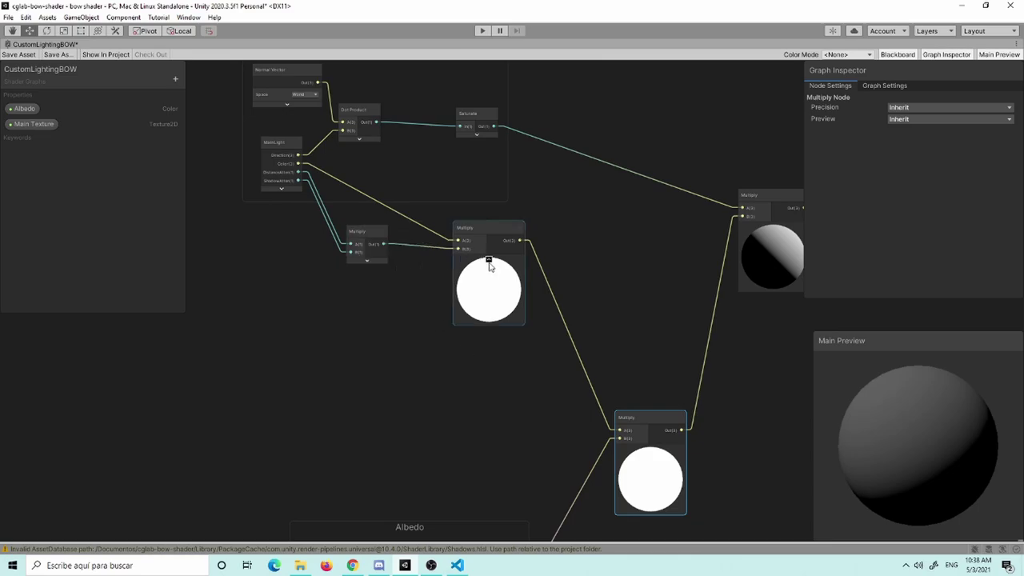
pyautogui.click(488, 260)
pyautogui.moveTo(372, 237)
pyautogui.mouseDown()
pyautogui.moveTo(364, 270)
pyautogui.moveTo(375, 269)
pyautogui.mouseUp()
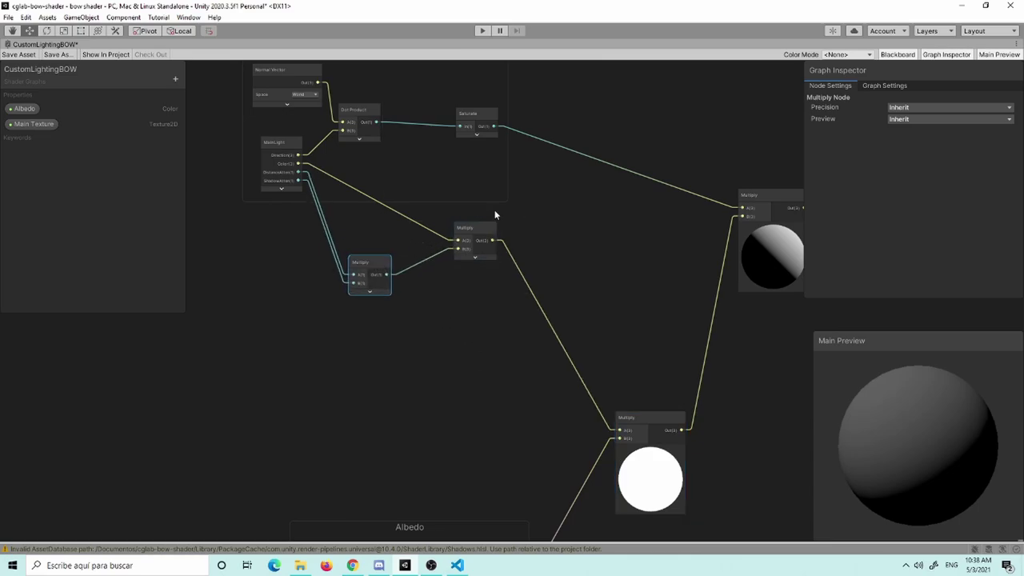
pyautogui.moveTo(478, 230); pyautogui.dragTo(445, 271)
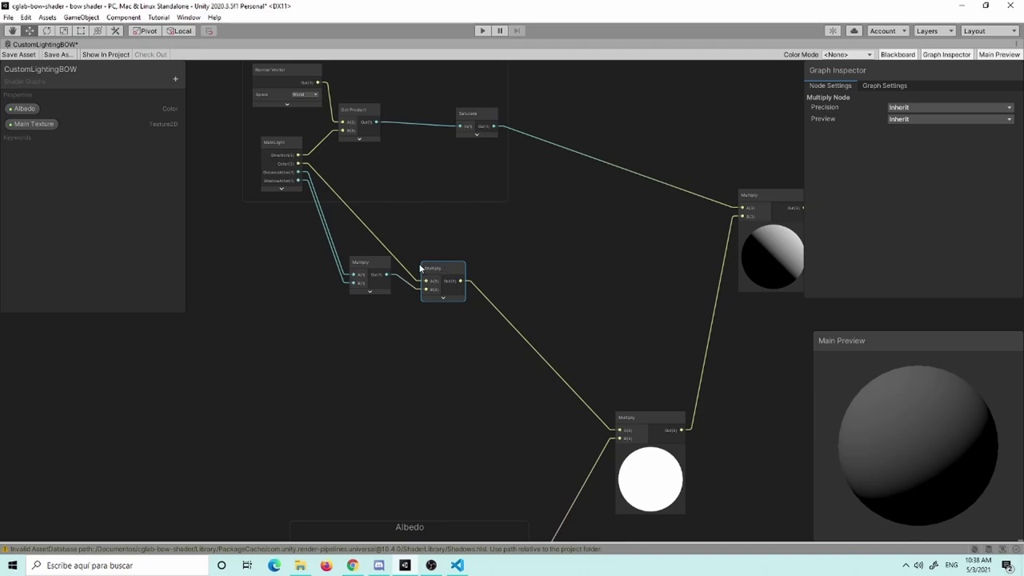
pyautogui.moveTo(377, 268); pyautogui.dragTo(378, 279)
# Step: Group the two nodes as 'Attenuation / Light Color' and restore the docked layout
pyautogui.moveTo(296, 249); pyautogui.dragTo(475, 324)
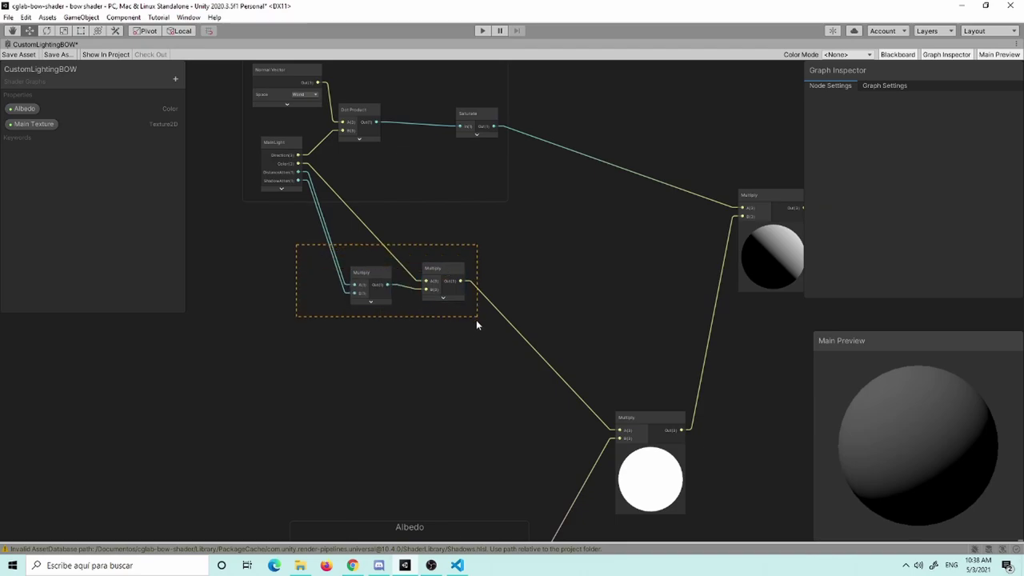
pyautogui.hotkey('ctrl', 'g')
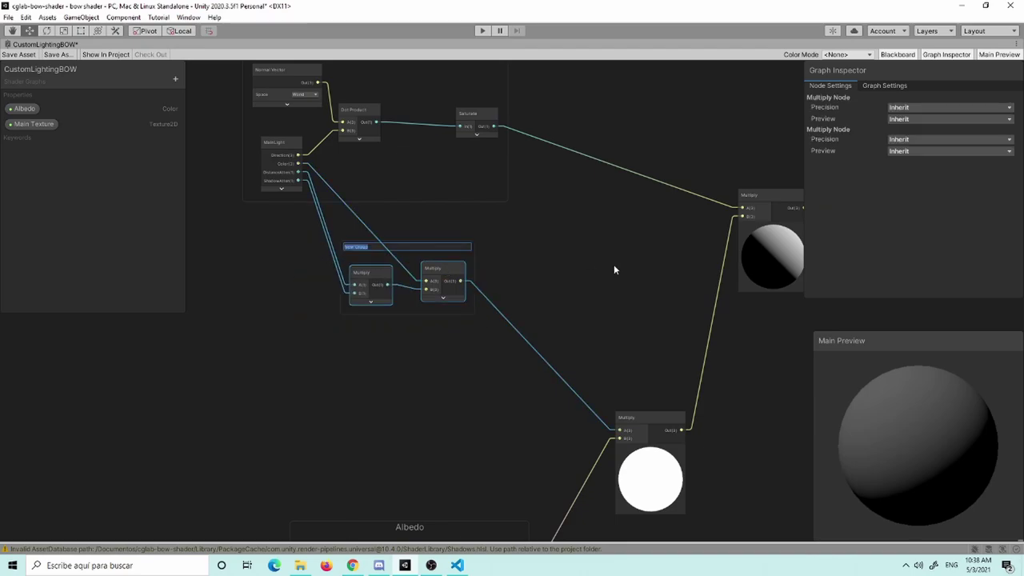
pyautogui.write('Di')
pyautogui.write('f')
pyautogui.write('lor')
pyautogui.press('Return')
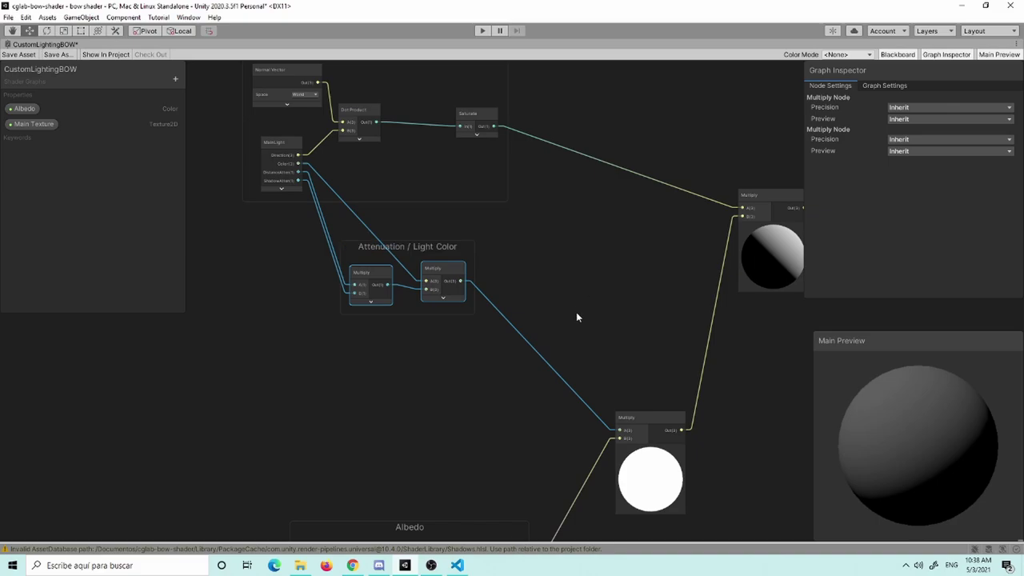
pyautogui.moveTo(592, 308); pyautogui.dragTo(456, 285, button='middle')
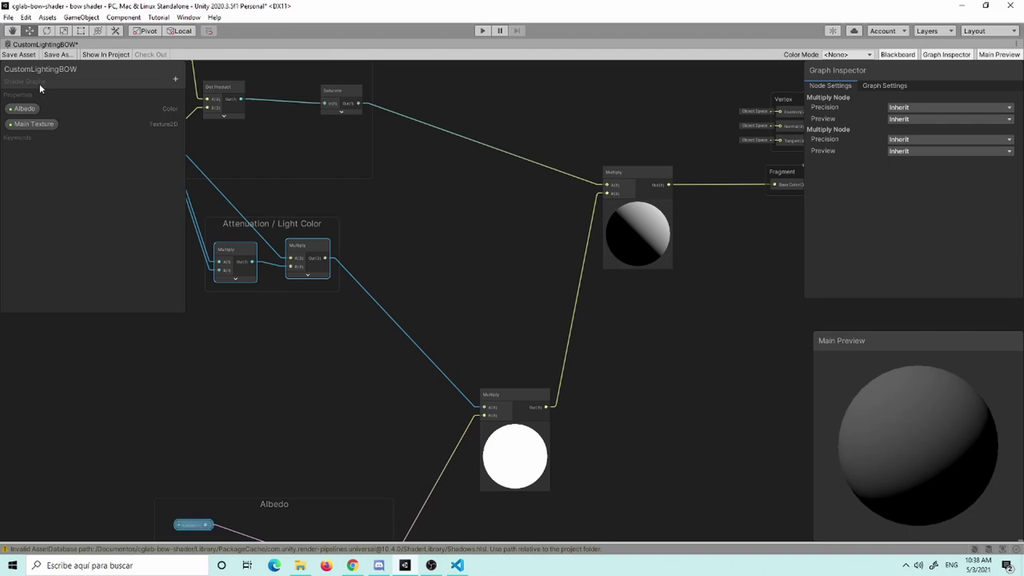
pyautogui.click(439, 282)
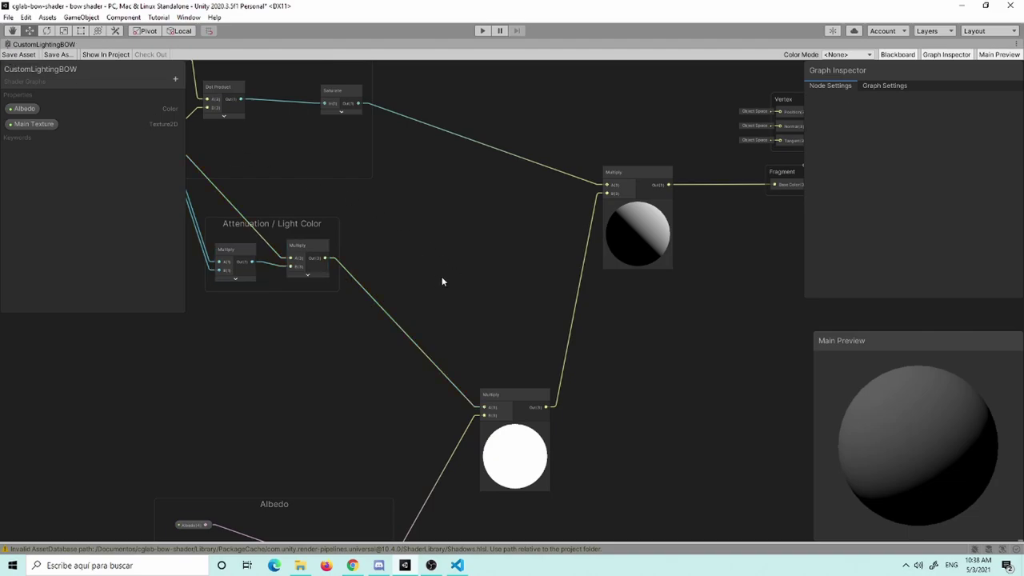
pyautogui.hotkey('shift', 'space')
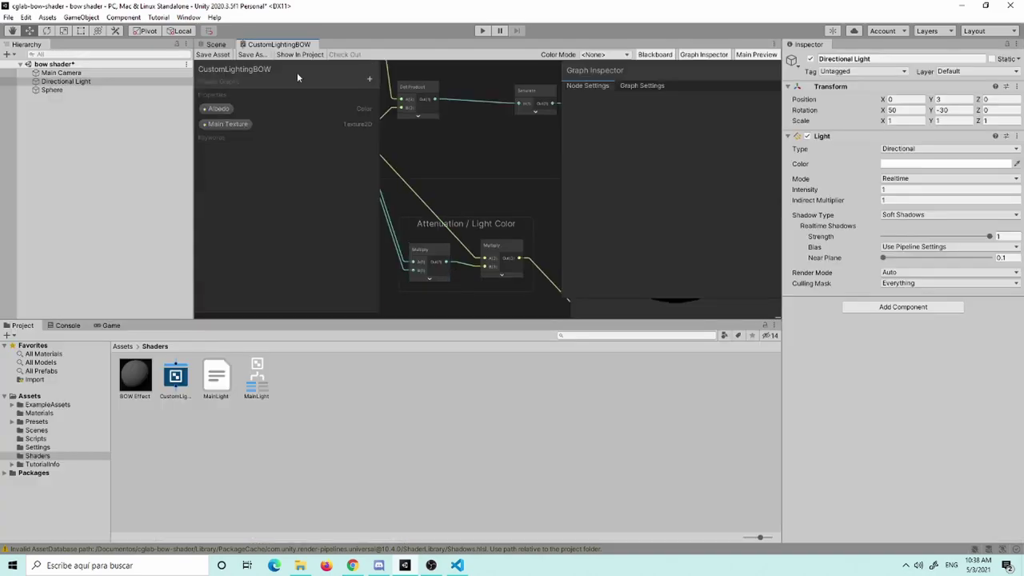
# Step: Tint the Directional Light colour pale pink (FFC9C9)
pyautogui.click(214, 44)
pyautogui.click(51, 90)
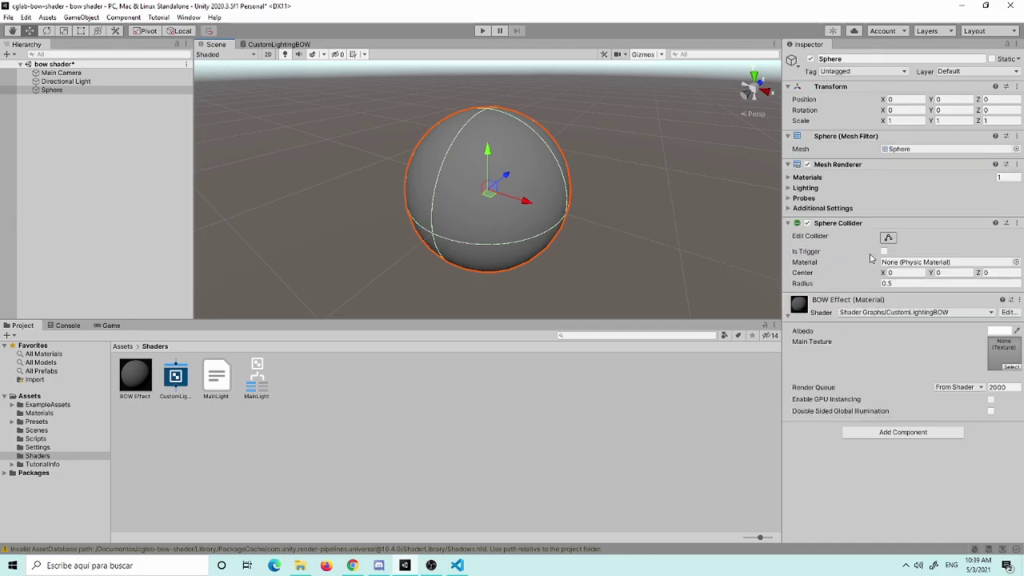
pyautogui.click(67, 81)
pyautogui.click(900, 165)
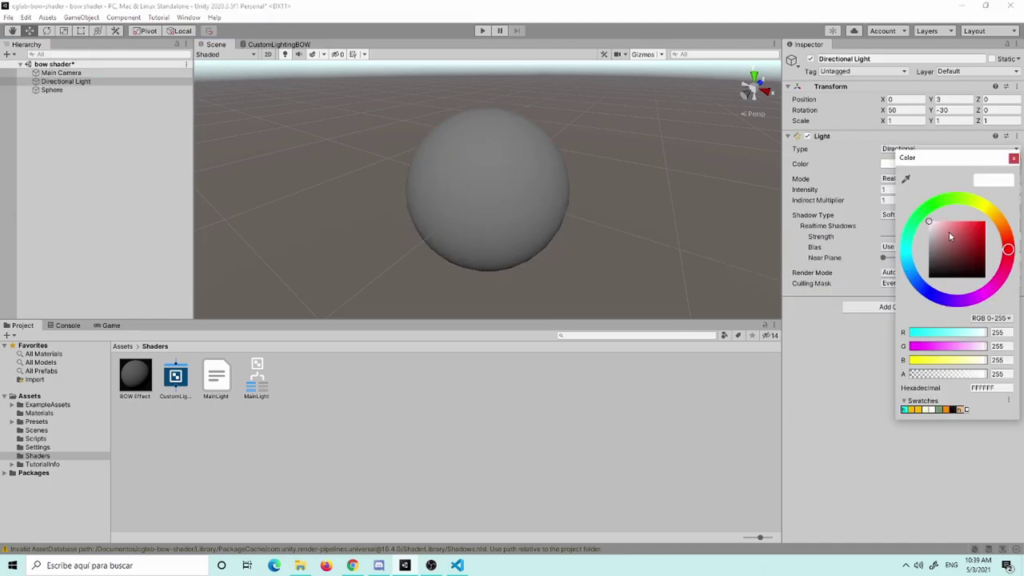
pyautogui.moveTo(950, 236); pyautogui.dragTo(934, 221)
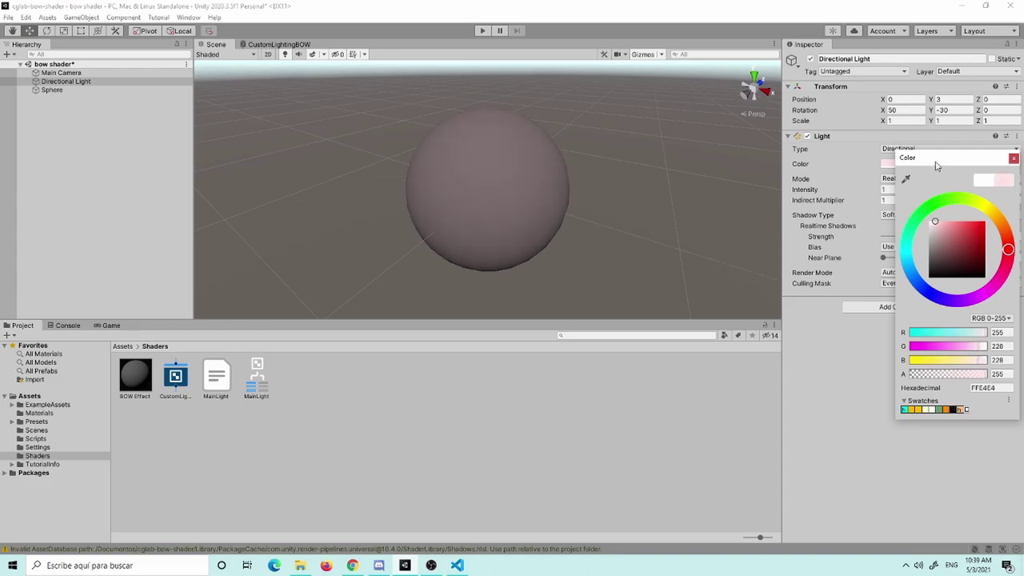
pyautogui.moveTo(936, 165); pyautogui.dragTo(942, 162)
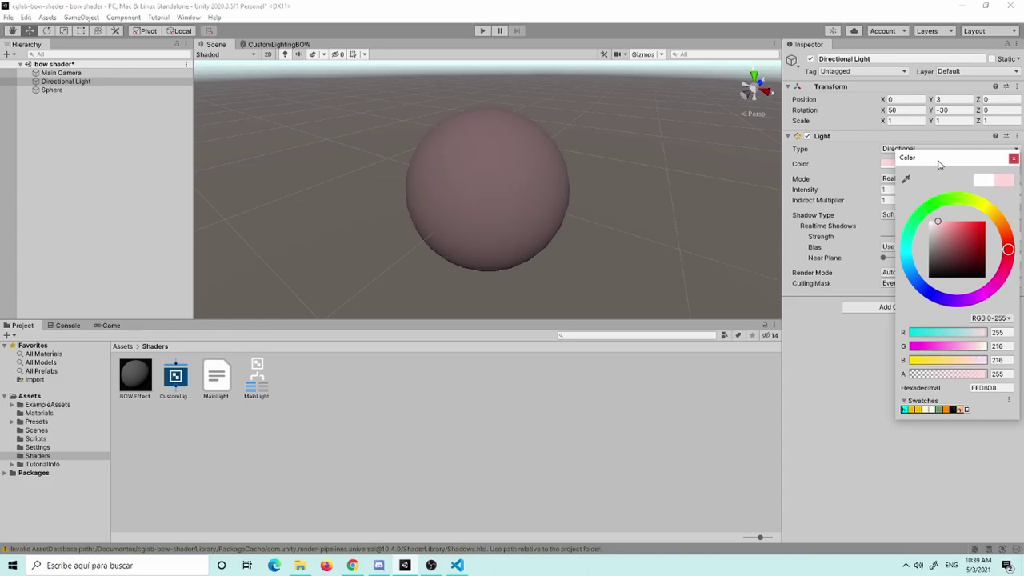
pyautogui.click(741, 198)
# Step: Set the sphere material's Albedo colour to near white
pyautogui.click(527, 177)
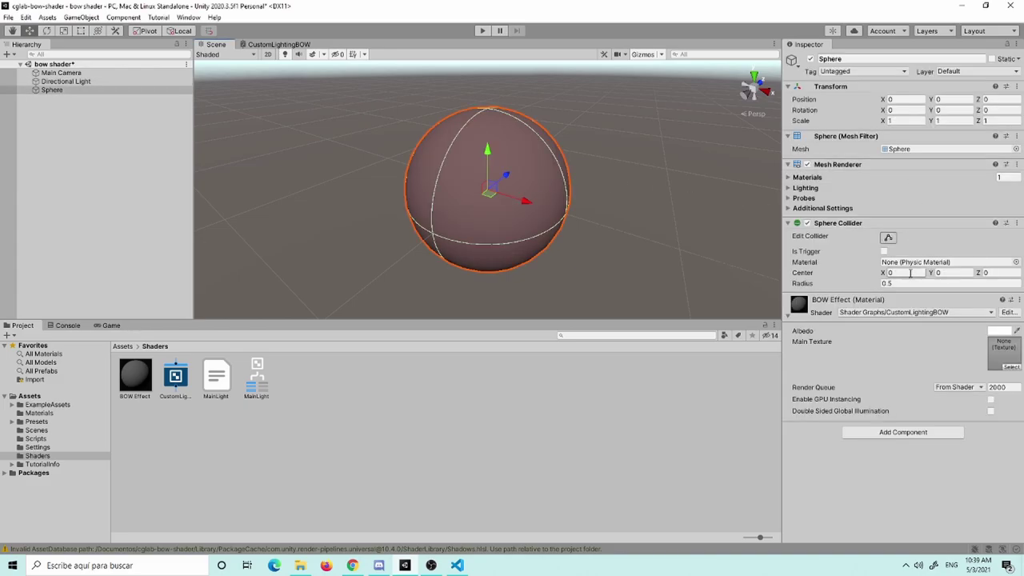
pyautogui.click(999, 330)
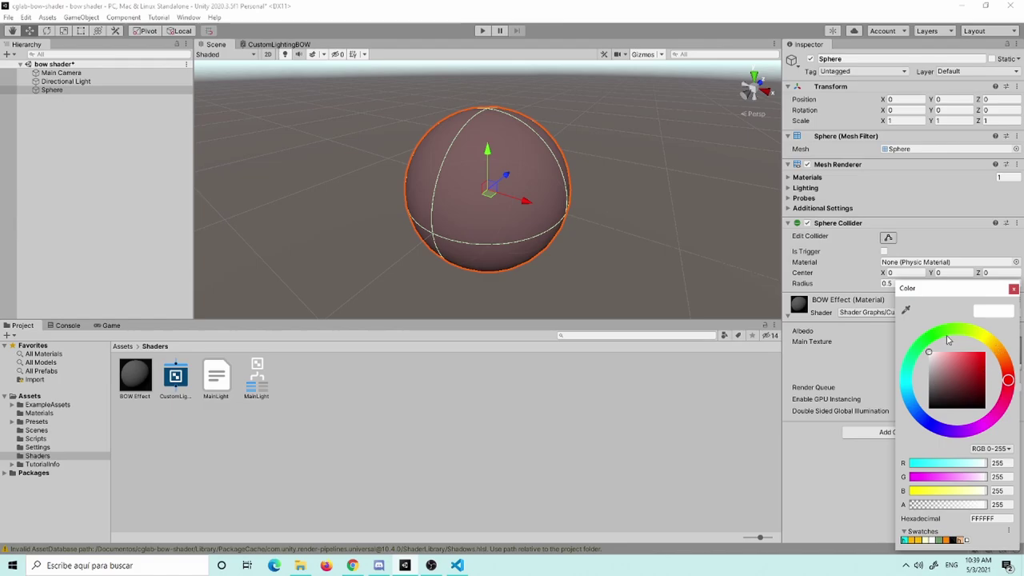
pyautogui.click(935, 333)
pyautogui.click(968, 356)
pyautogui.moveTo(968, 356)
pyautogui.mouseDown()
pyautogui.moveTo(931, 352)
pyautogui.moveTo(939, 321)
pyautogui.mouseUp()
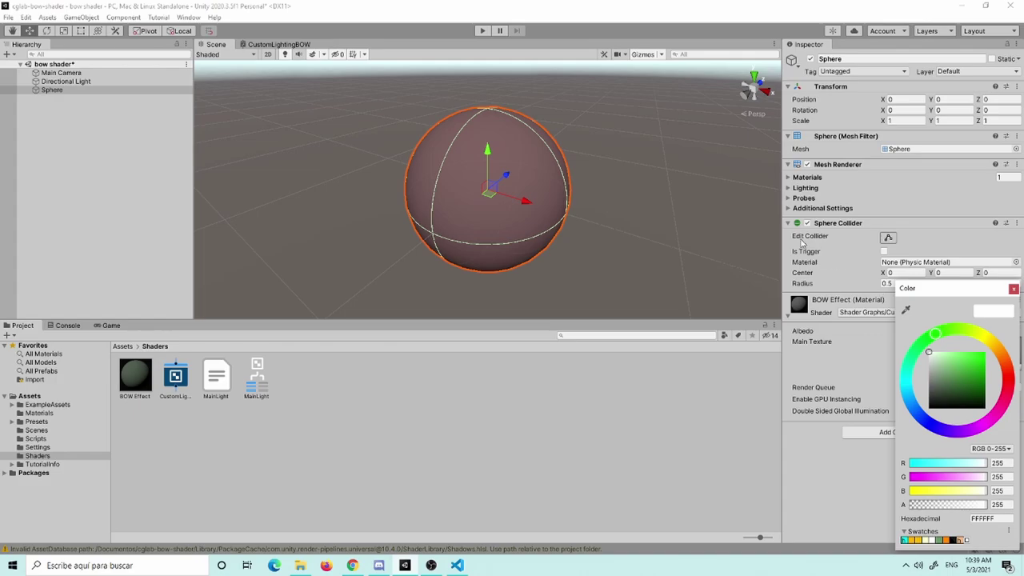
pyautogui.click(88, 84)
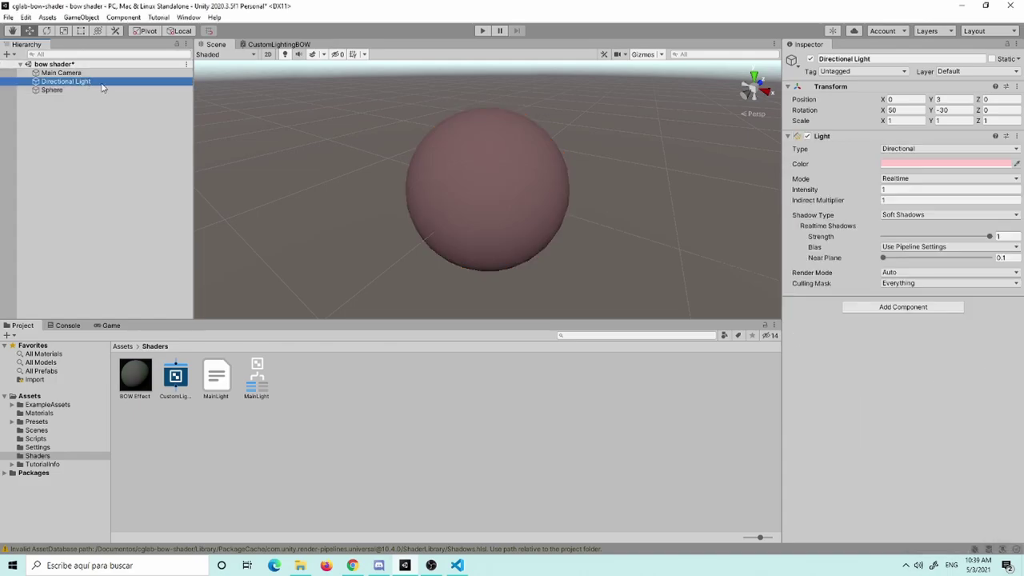
# Step: Frame the Directional Light and test white and green light colours
pyautogui.press('f')
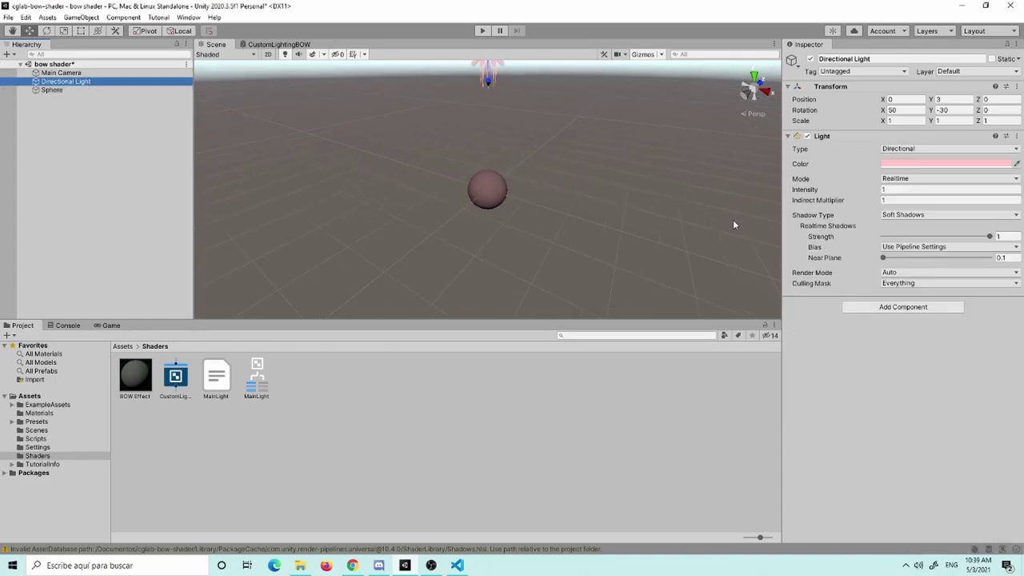
pyautogui.click(888, 164)
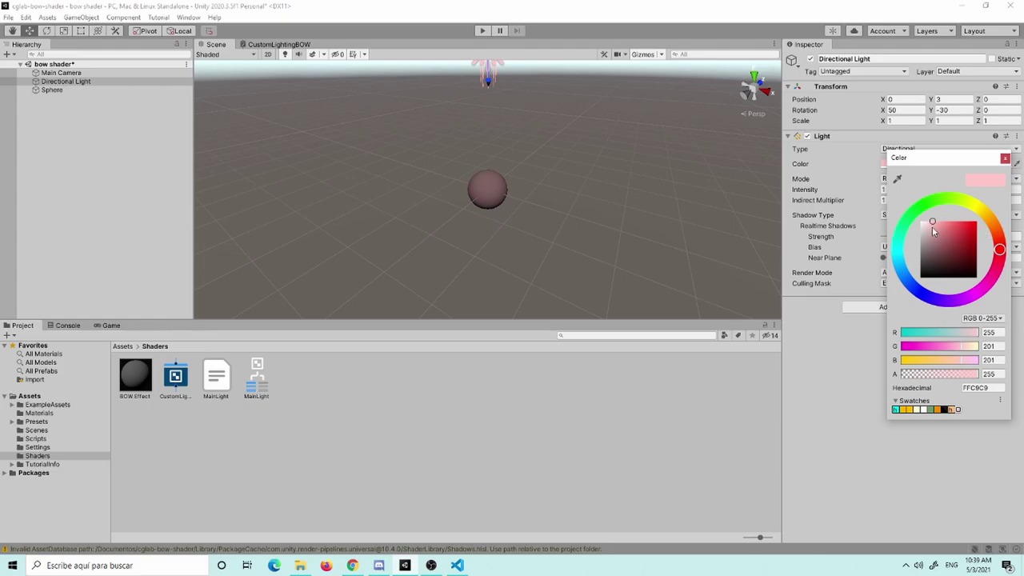
pyautogui.moveTo(932, 226); pyautogui.dragTo(876, 208)
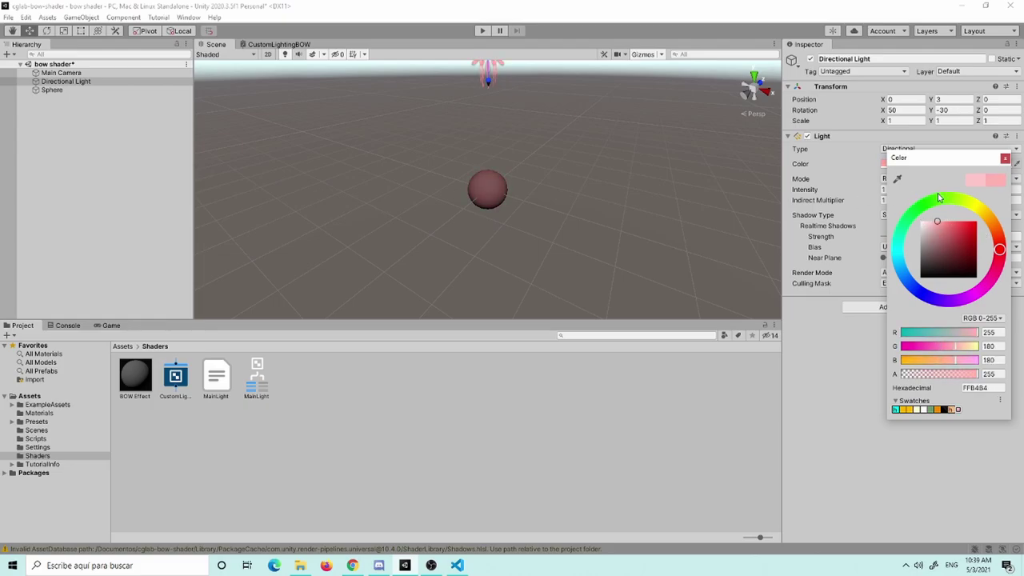
pyautogui.click(938, 200)
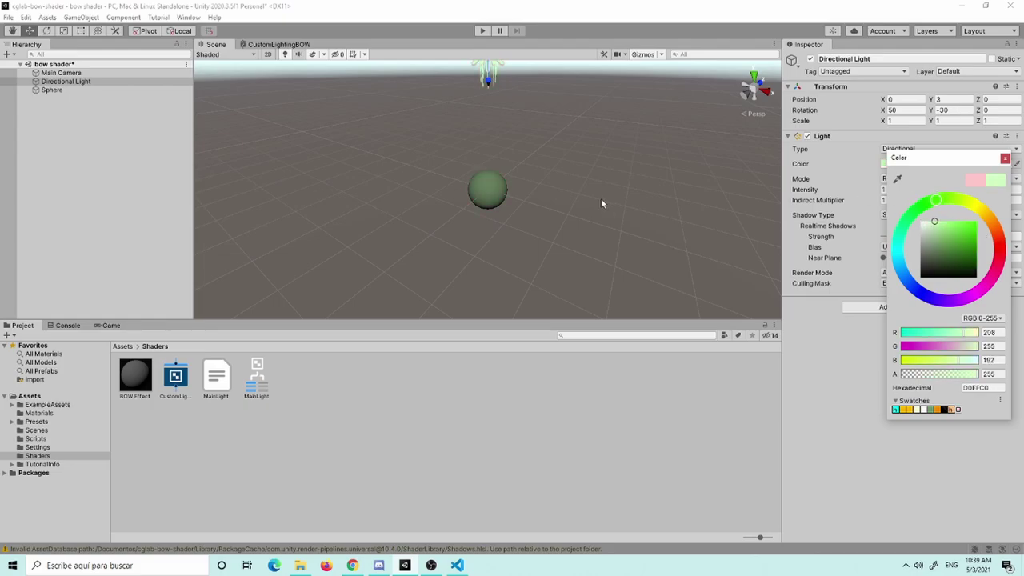
# Step: Test rotating and moving the light, undoing each change back to position 0, 3, 0
pyautogui.moveTo(601, 199); pyautogui.dragTo(601, 265, button='middle')
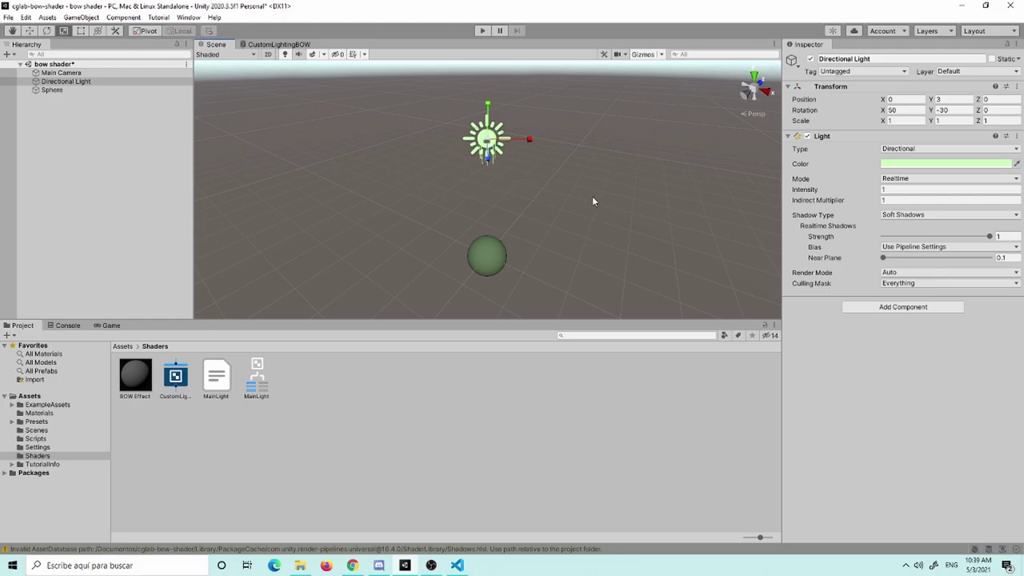
pyautogui.press('e')
pyautogui.moveTo(487, 168)
pyautogui.mouseDown()
pyautogui.moveTo(500, 18)
pyautogui.moveTo(504, 237)
pyautogui.mouseUp()
pyautogui.hotkey('ctrl', 'z')
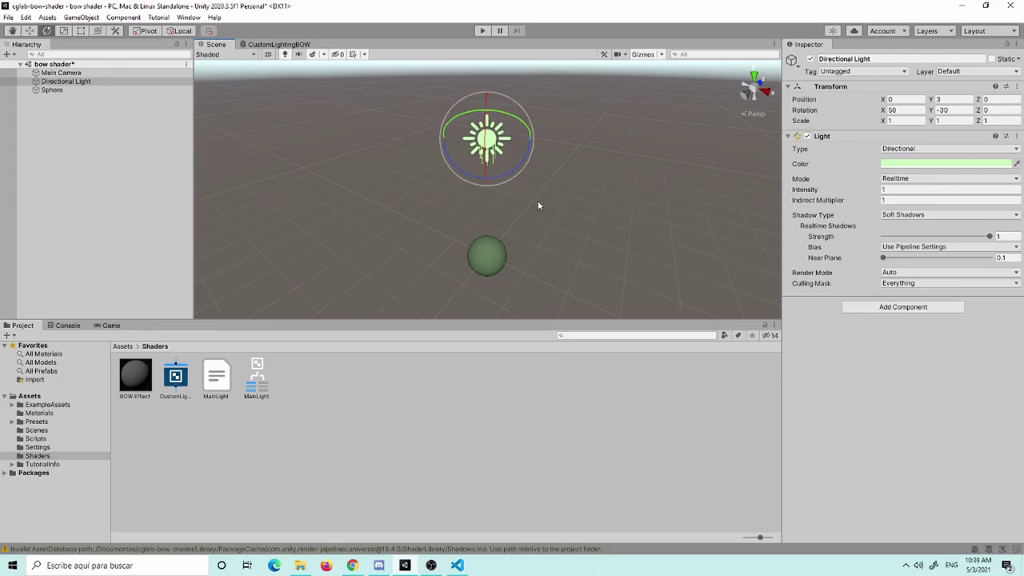
pyautogui.keyDown('alt'); pyautogui.moveTo(537, 206); pyautogui.dragTo(352, 165); pyautogui.keyUp('alt')
pyautogui.press('w')
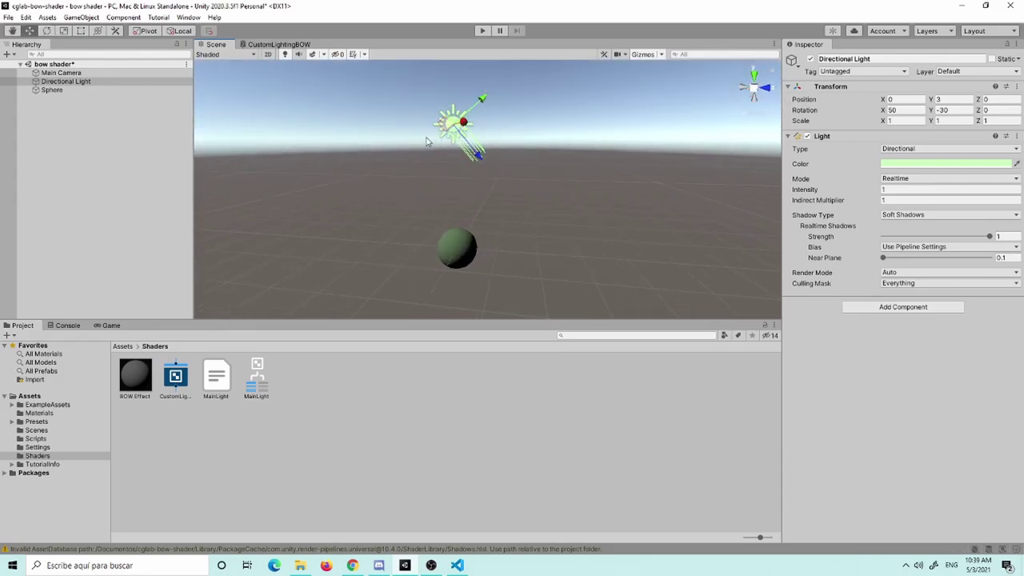
pyautogui.moveTo(454, 122); pyautogui.dragTo(740, 84)
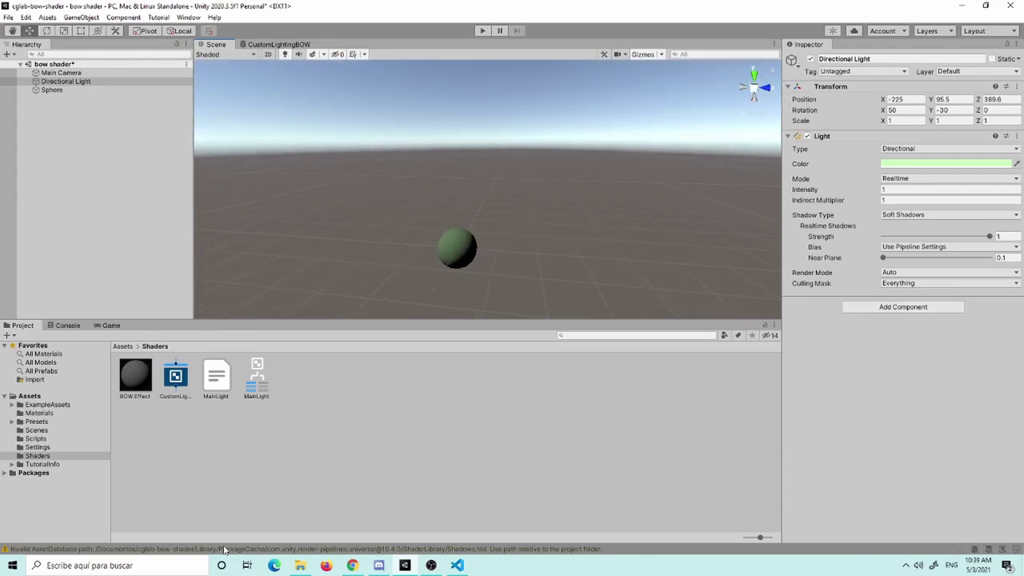
pyautogui.hotkey('ctrl', 'z')
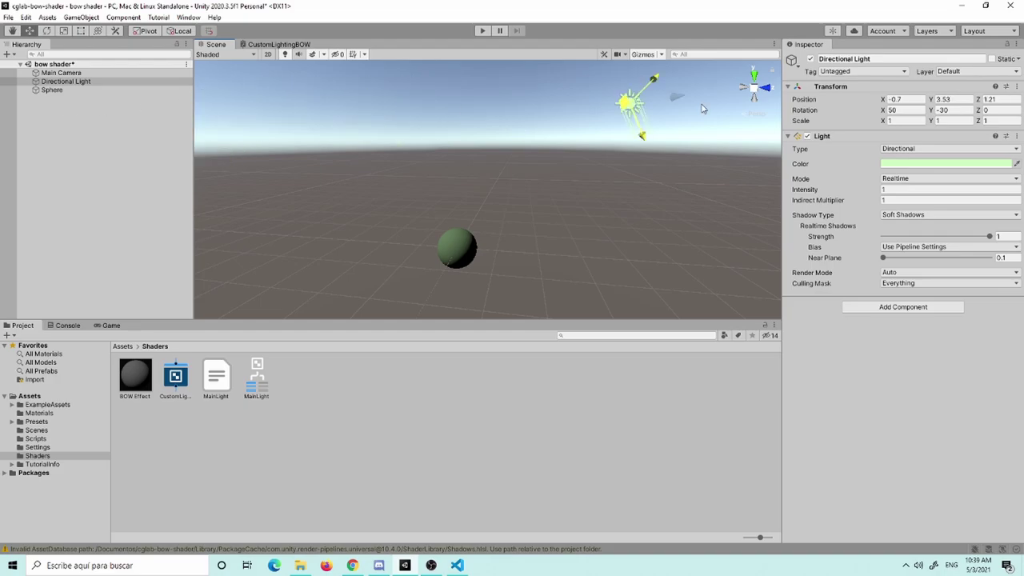
pyautogui.moveTo(630, 103)
pyautogui.mouseDown()
pyautogui.moveTo(864, 497)
pyautogui.moveTo(630, 353)
pyautogui.mouseUp()
pyautogui.hotkey('ctrl', 'z')
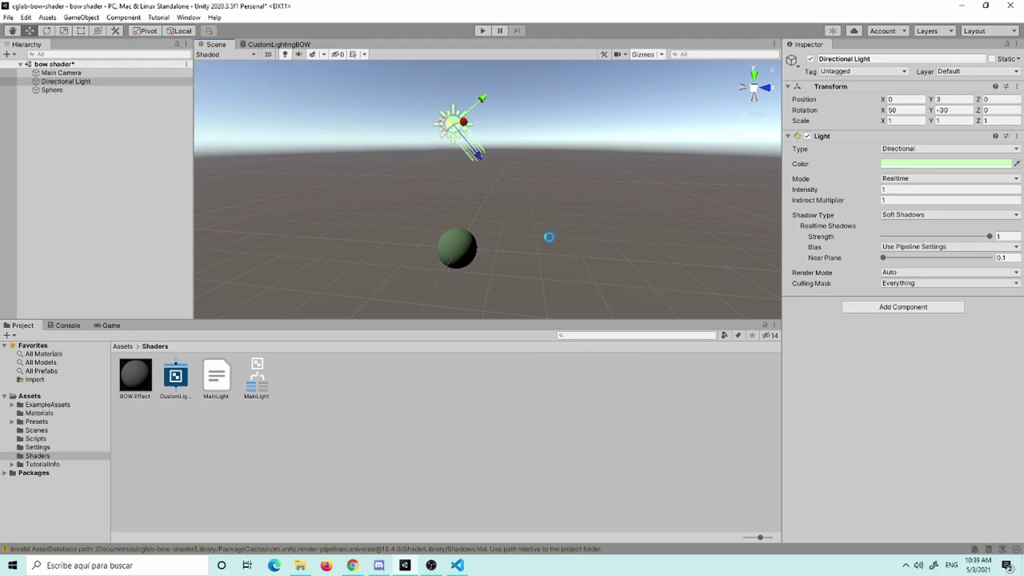
# Step: Leave the light white, orbit around the sphere, and return to the CustomLightingBOW graph
pyautogui.click(943, 163)
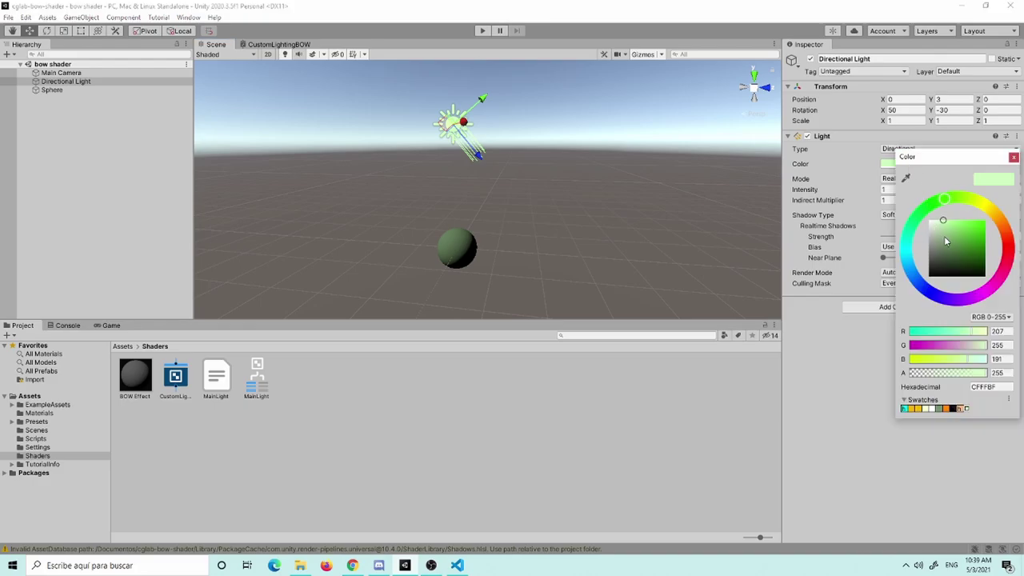
pyautogui.click(500, 203)
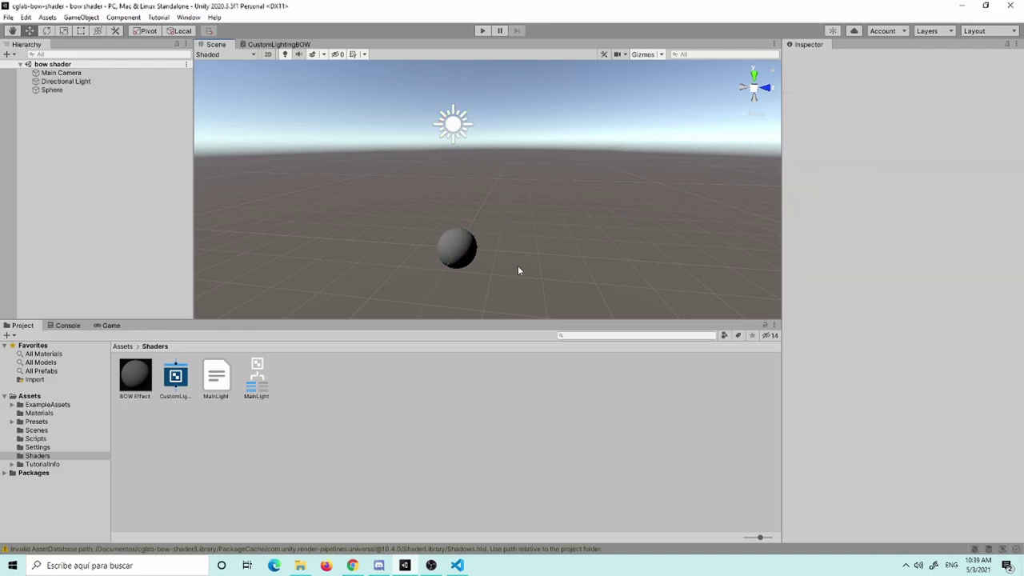
pyautogui.scroll(2, 517, 270)
pyautogui.keyDown('alt'); pyautogui.moveTo(448, 222); pyautogui.dragTo(617, 267); pyautogui.keyUp('alt')
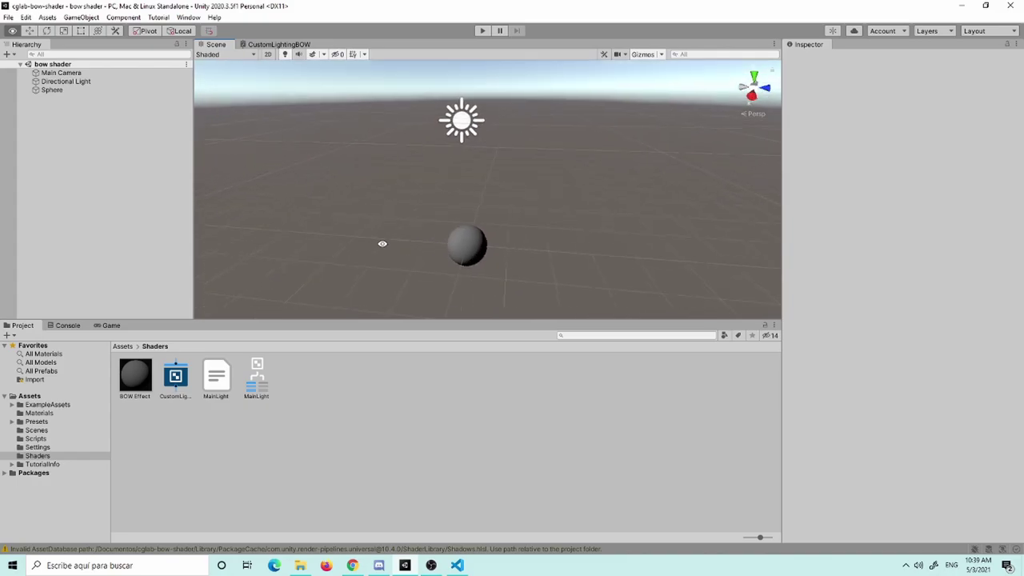
pyautogui.keyDown('alt'); pyautogui.moveTo(617, 268); pyautogui.dragTo(454, 243); pyautogui.keyUp('alt')
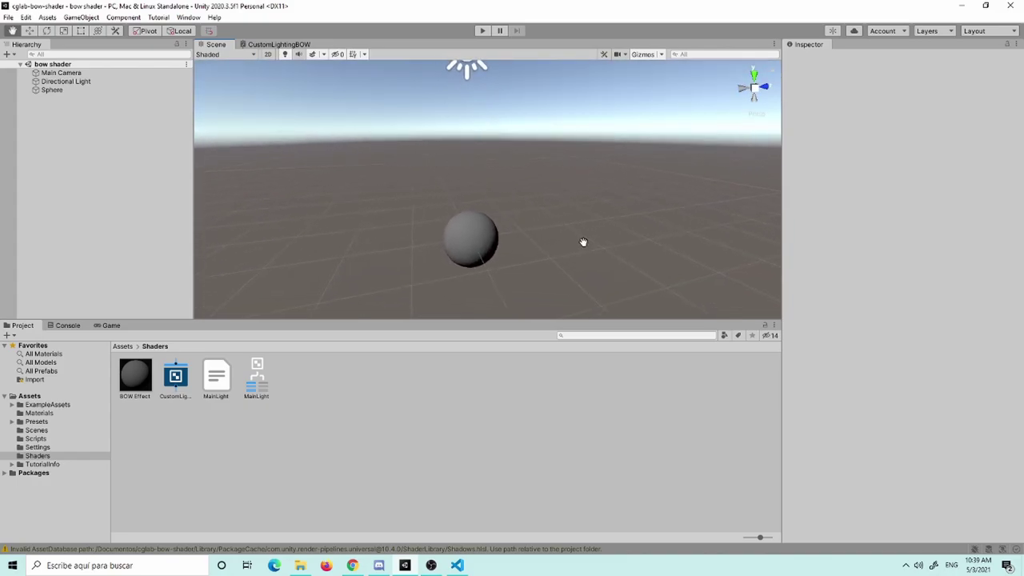
pyautogui.keyDown('alt'); pyautogui.moveTo(454, 244); pyautogui.dragTo(581, 276, button='right'); pyautogui.keyUp('alt')
pyautogui.keyDown('alt'); pyautogui.moveTo(574, 225); pyautogui.dragTo(520, 272); pyautogui.keyUp('alt')
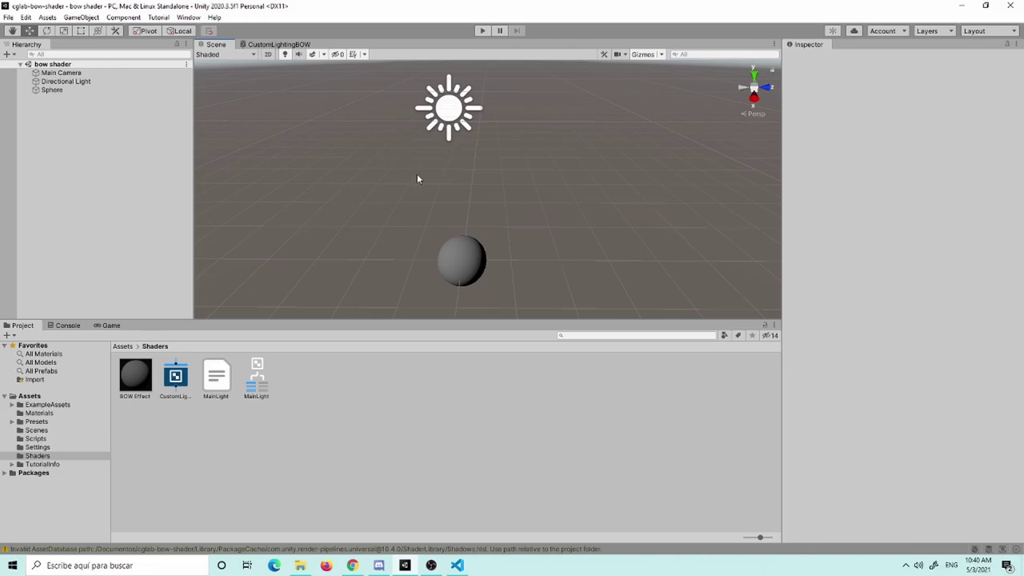
pyautogui.click(64, 81)
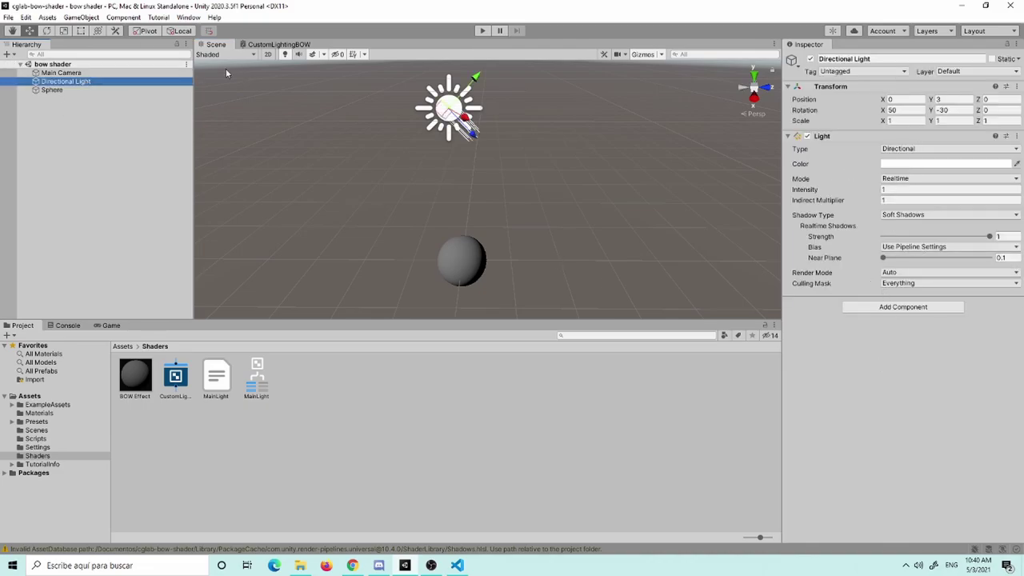
pyautogui.click(280, 44)
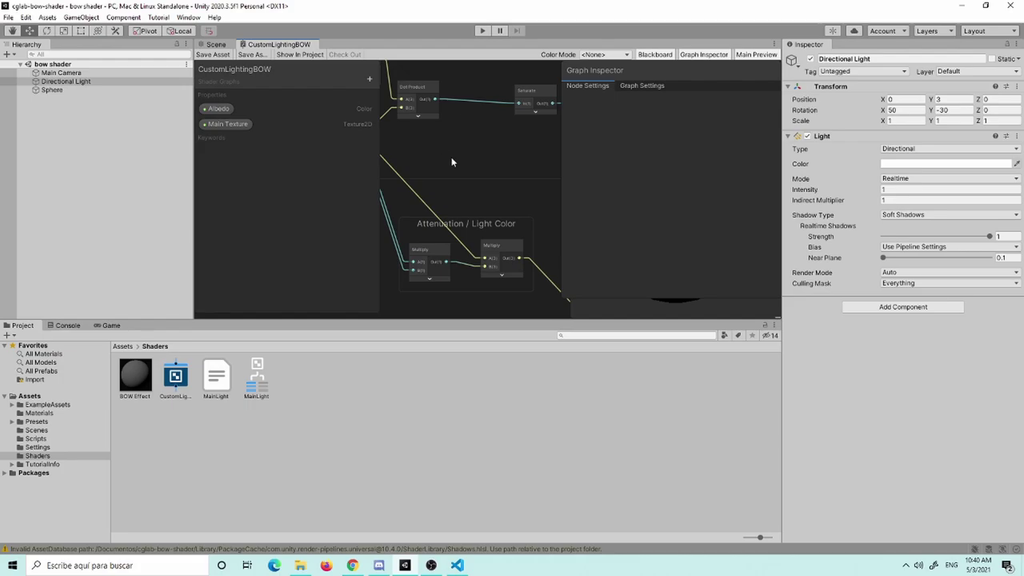
pyautogui.hotkey('shift', 'space')
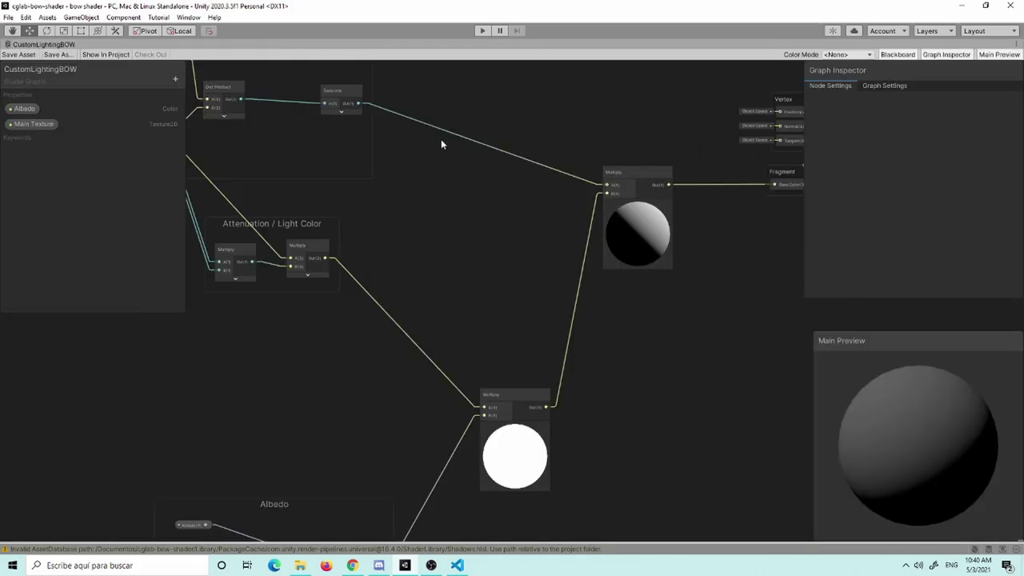
pyautogui.moveTo(415, 221)
pyautogui.mouseDown(button='middle')
pyautogui.moveTo(631, 244)
pyautogui.moveTo(495, 190)
pyautogui.mouseUp(button='middle')
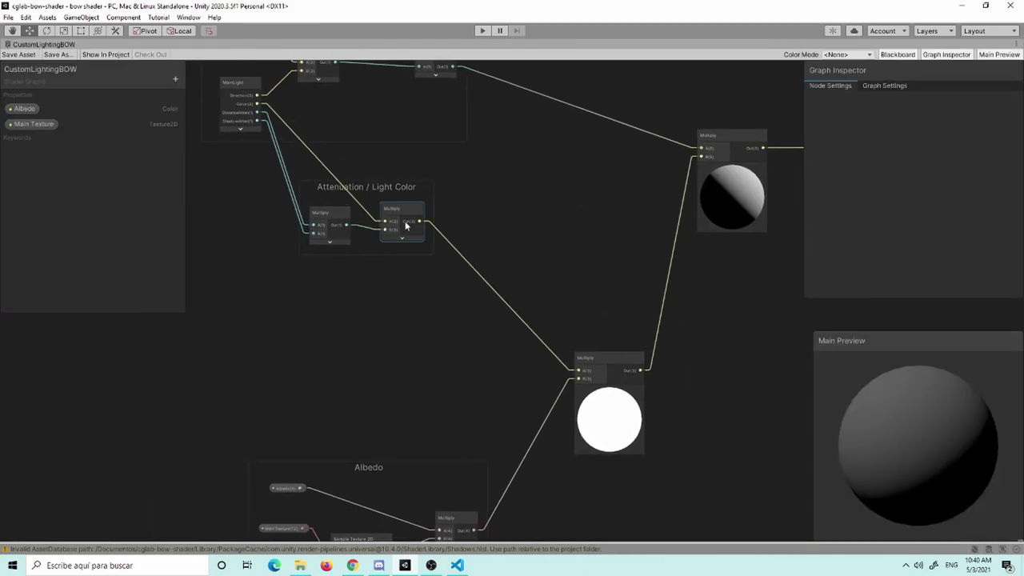
pyautogui.click(402, 196)
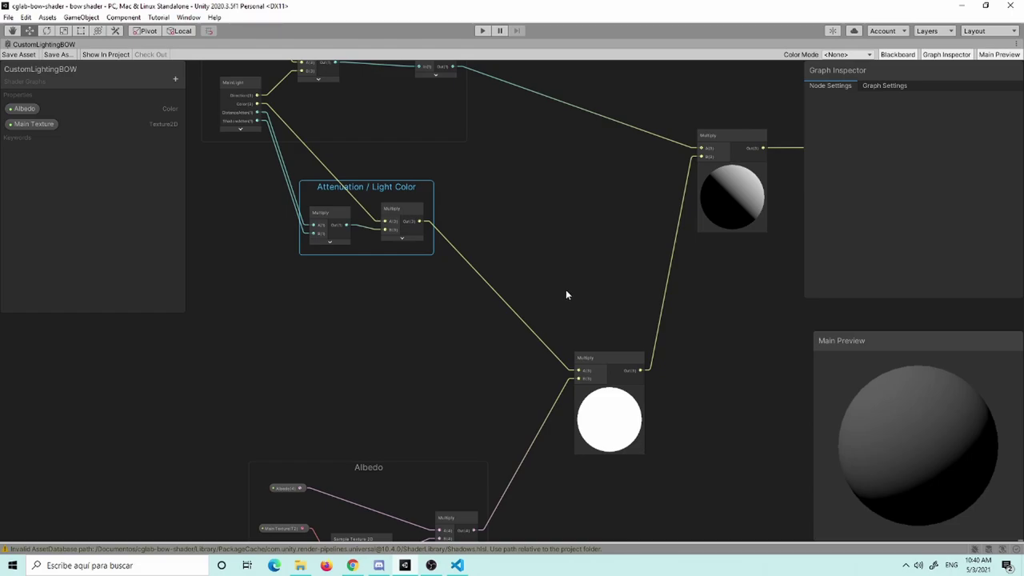
pyautogui.moveTo(514, 251); pyautogui.dragTo(563, 331, button='middle')
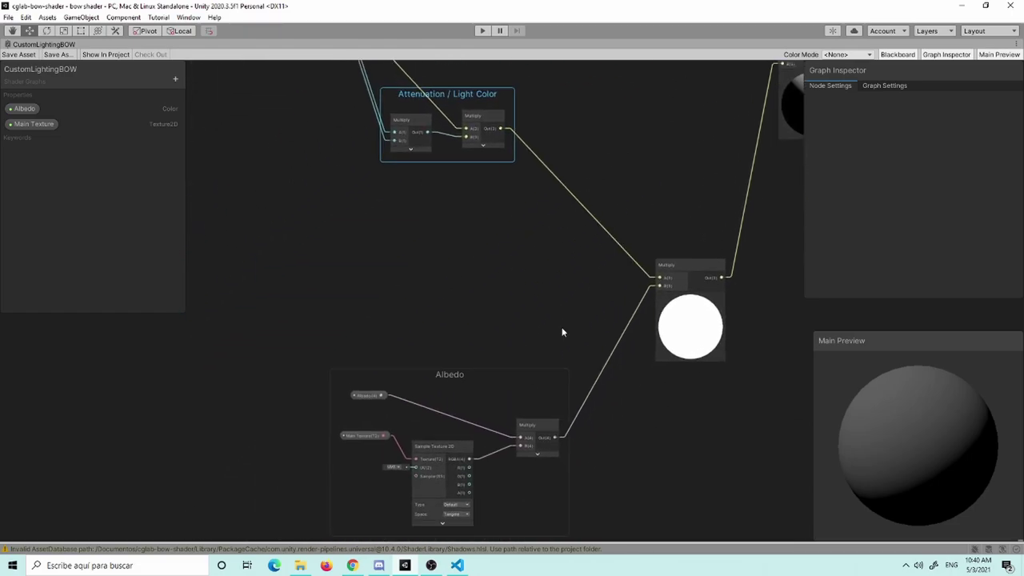
pyautogui.moveTo(526, 360); pyautogui.dragTo(565, 442, button='middle')
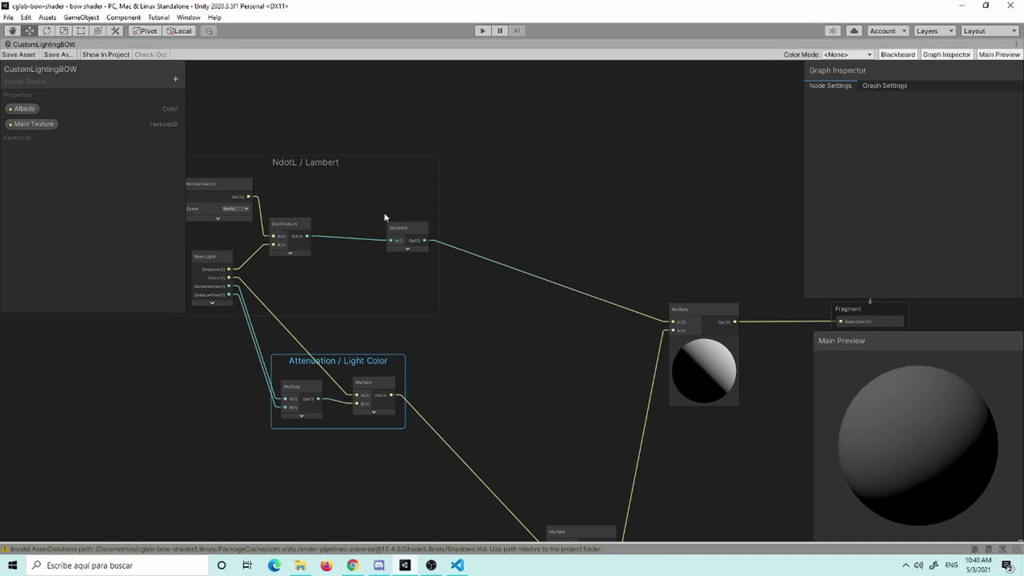
pyautogui.moveTo(462, 335); pyautogui.dragTo(554, 384, button='middle')
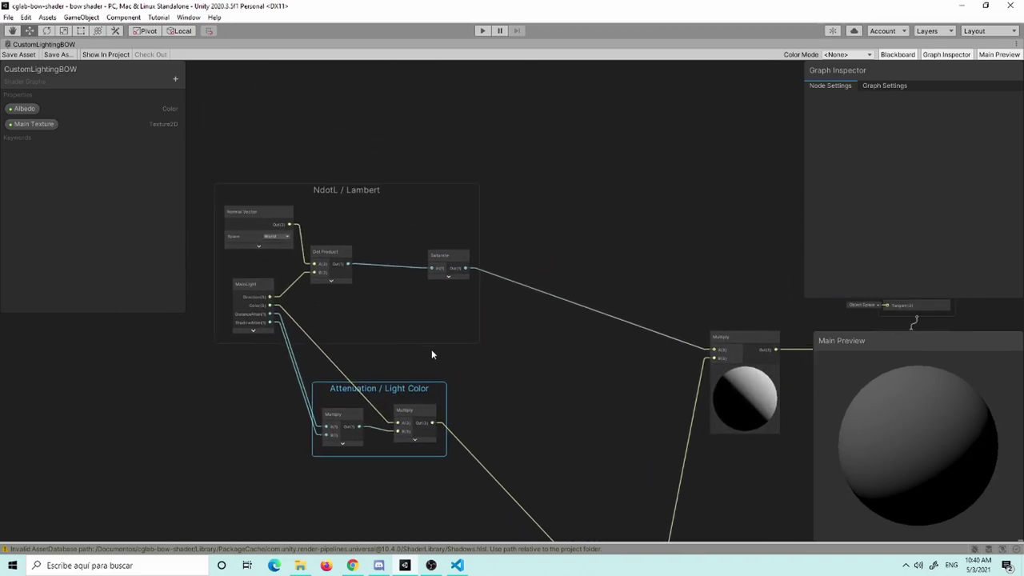
pyautogui.moveTo(464, 365); pyautogui.dragTo(455, 305, button='middle')
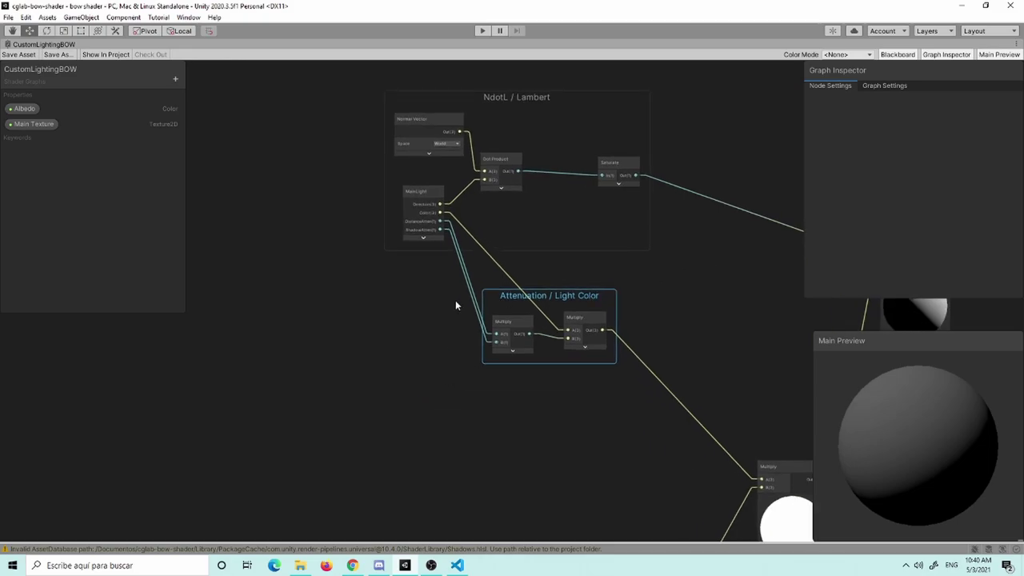
pyautogui.scroll(2, 455, 306)
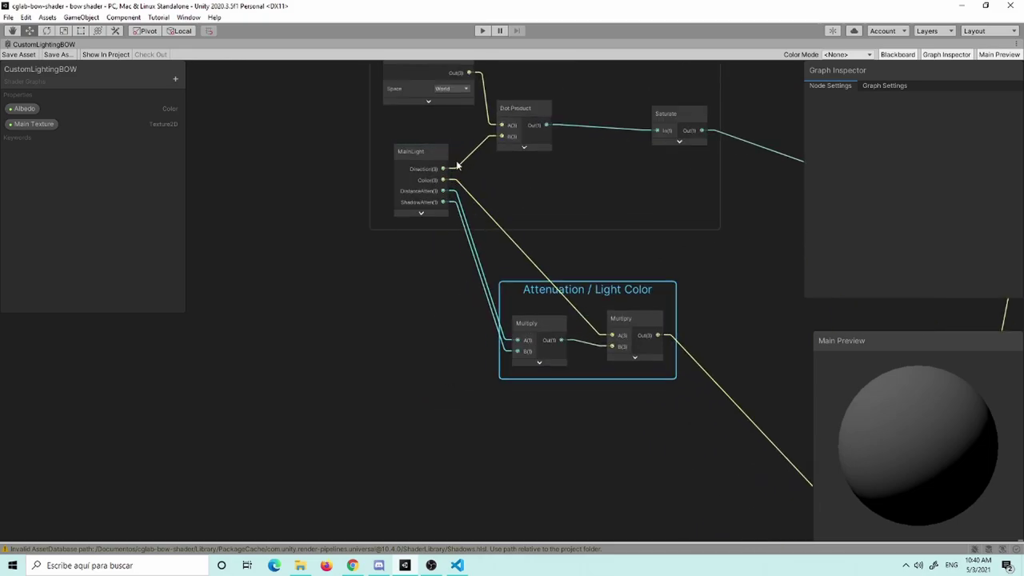
# Step: Add a new MainLight node beside the Attenuation / Light Color group
pyautogui.click(317, 418)
pyautogui.press('space')
pyautogui.write('ma')
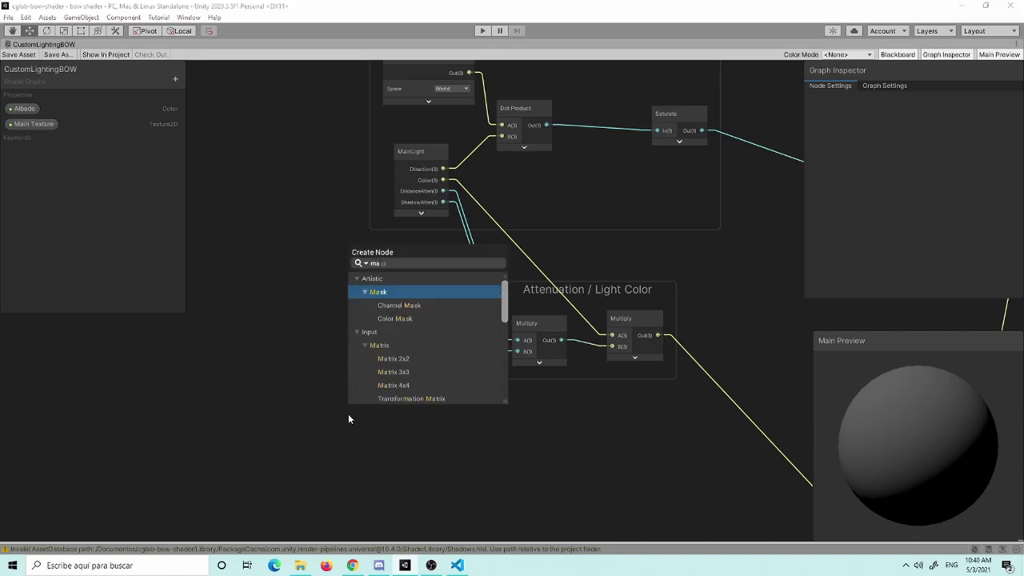
pyautogui.write('in')
pyautogui.press('Down')
pyautogui.press('Down')
pyautogui.press('Return')
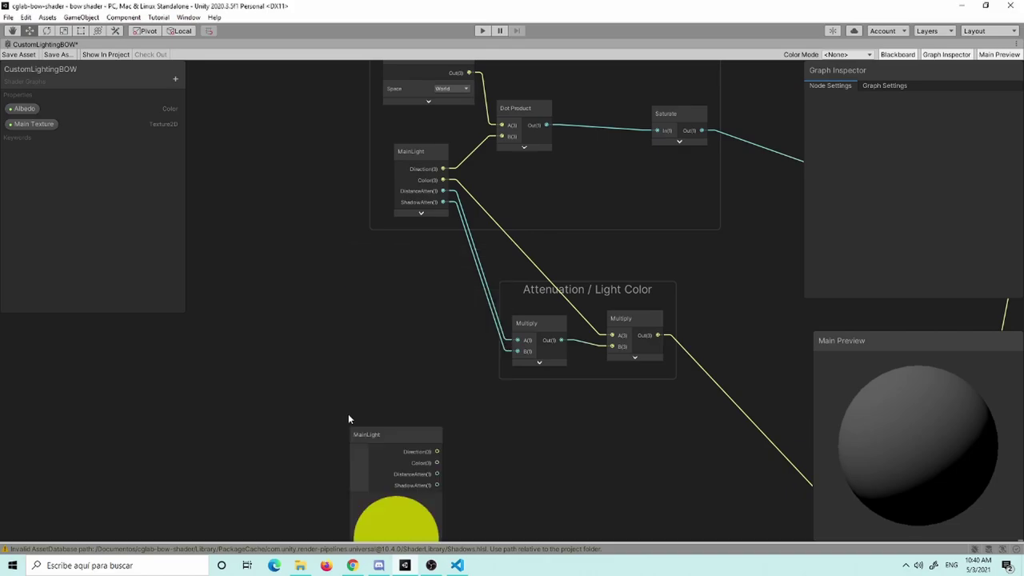
pyautogui.moveTo(377, 431); pyautogui.dragTo(360, 330)
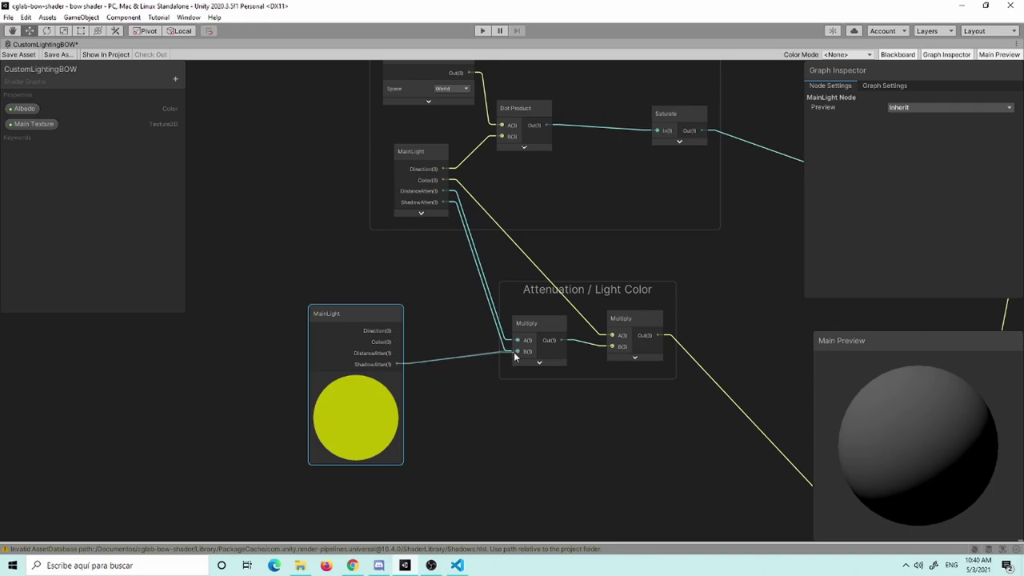
# Step: Wire its ShadowAtten, DistanceAtten and Color into the Multiply inputs, collapse it, and move it into the group
pyautogui.moveTo(397, 364); pyautogui.dragTo(517, 352)
pyautogui.moveTo(397, 352); pyautogui.dragTo(517, 340)
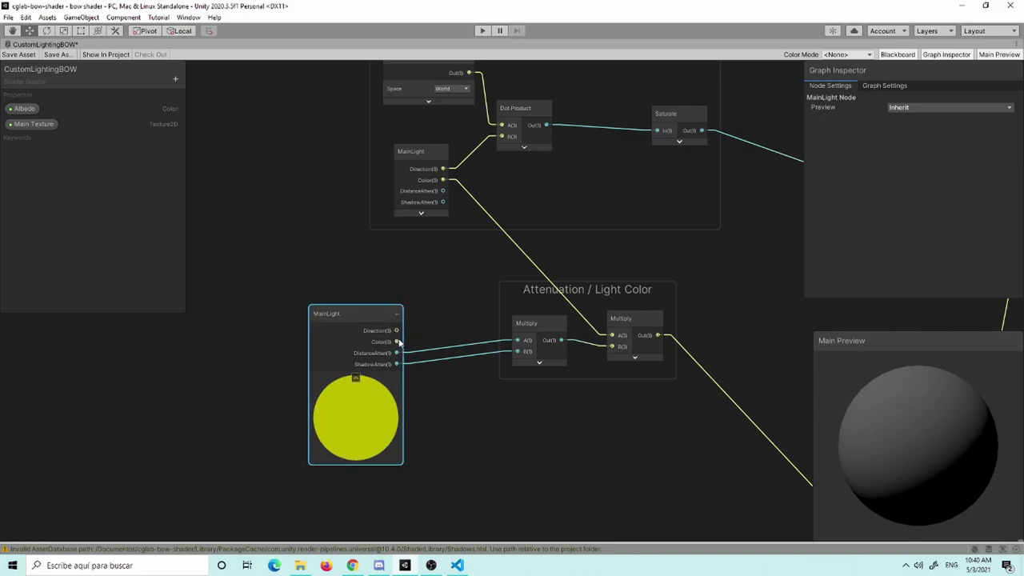
pyautogui.moveTo(396, 342); pyautogui.dragTo(614, 336)
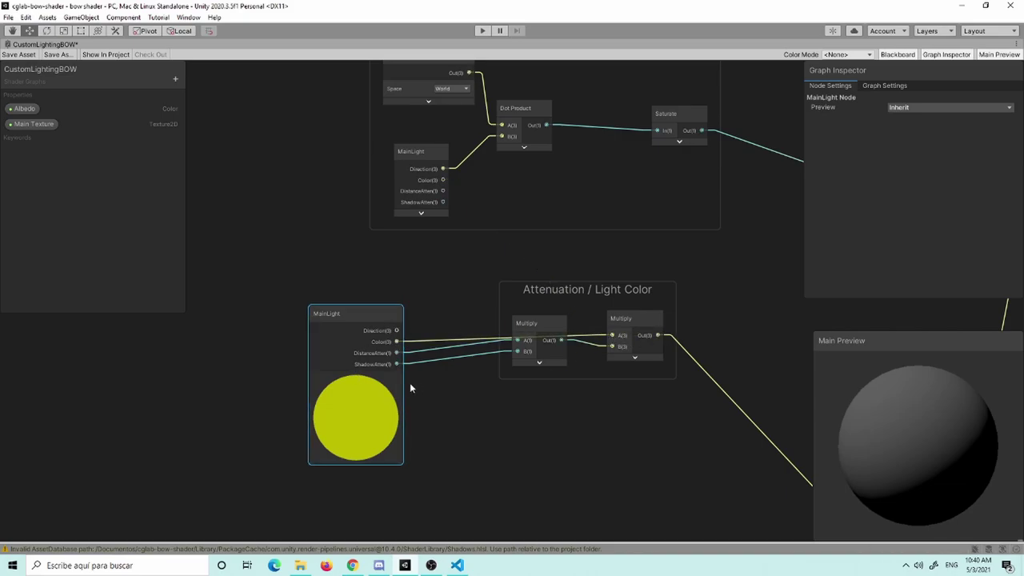
pyautogui.click(360, 377)
pyautogui.moveTo(342, 315)
pyautogui.mouseDown()
pyautogui.moveTo(549, 300)
pyautogui.moveTo(456, 303)
pyautogui.mouseUp()
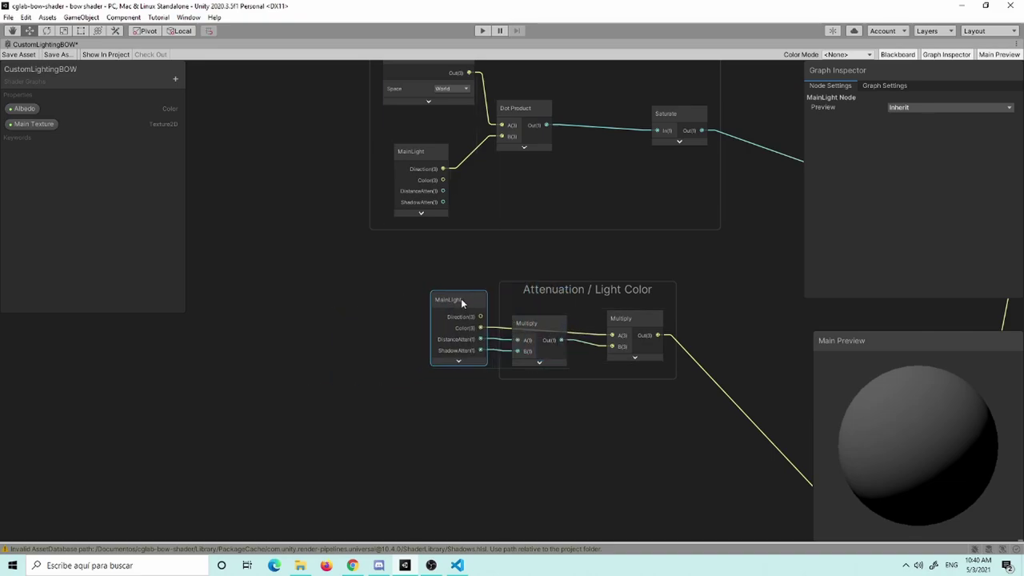
pyautogui.moveTo(411, 269); pyautogui.dragTo(539, 318)
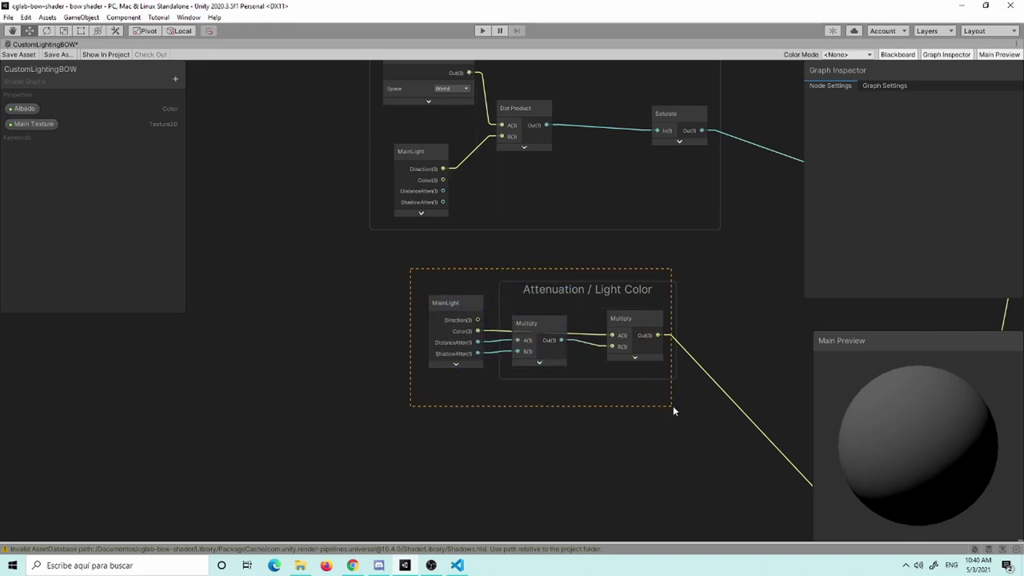
# Step: Group the new MainLight and both Multiply nodes with Ctrl+G
pyautogui.moveTo(673, 405); pyautogui.dragTo(674, 405)
pyautogui.hotkey('ctrl', 'g')
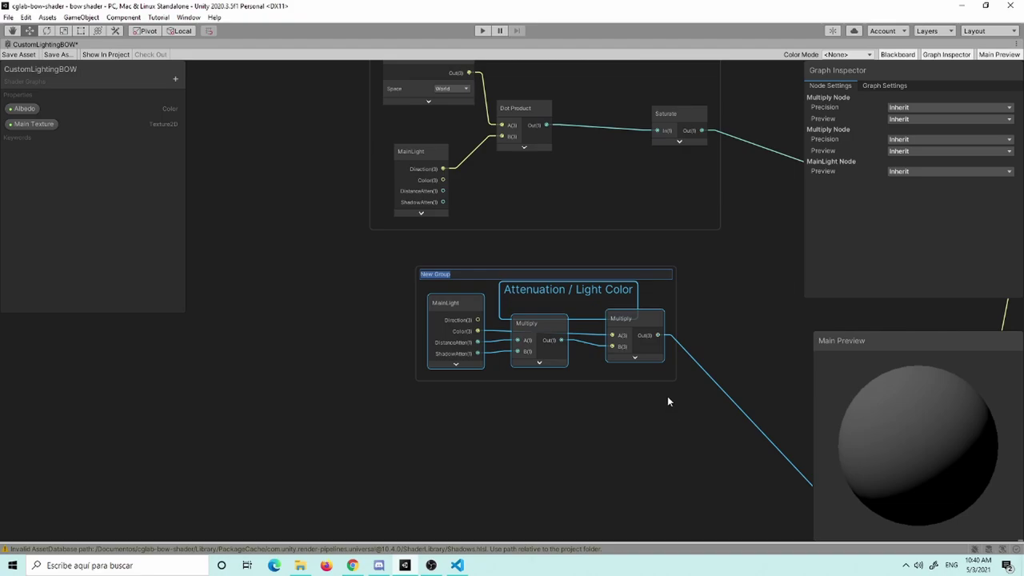
pyautogui.write('Attenuation')
pyautogui.press('Return')
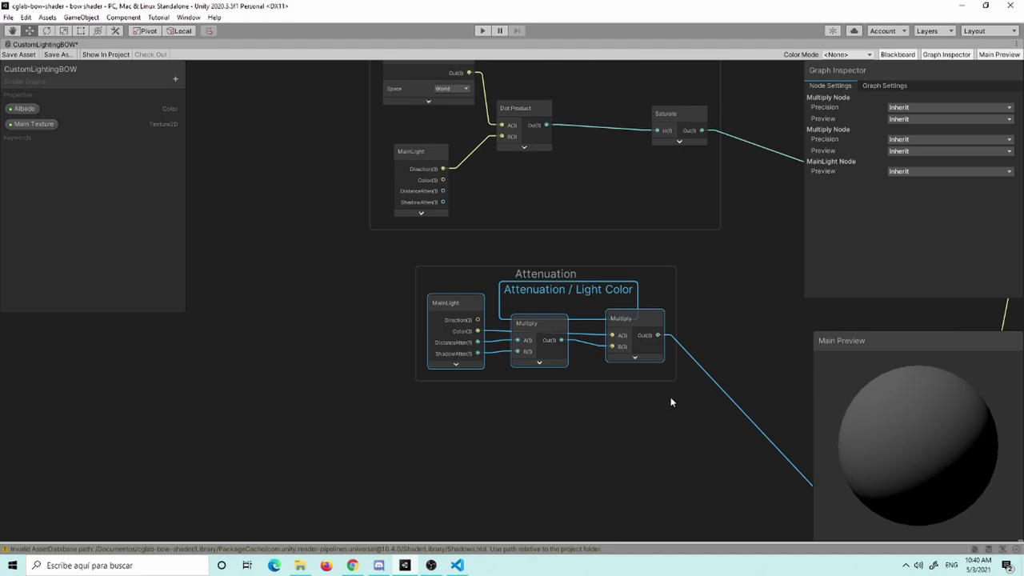
# Step: Delete the old sticky note and title the group 'Attenuation / Light Color'
pyautogui.click(593, 305)
pyautogui.click(582, 293)
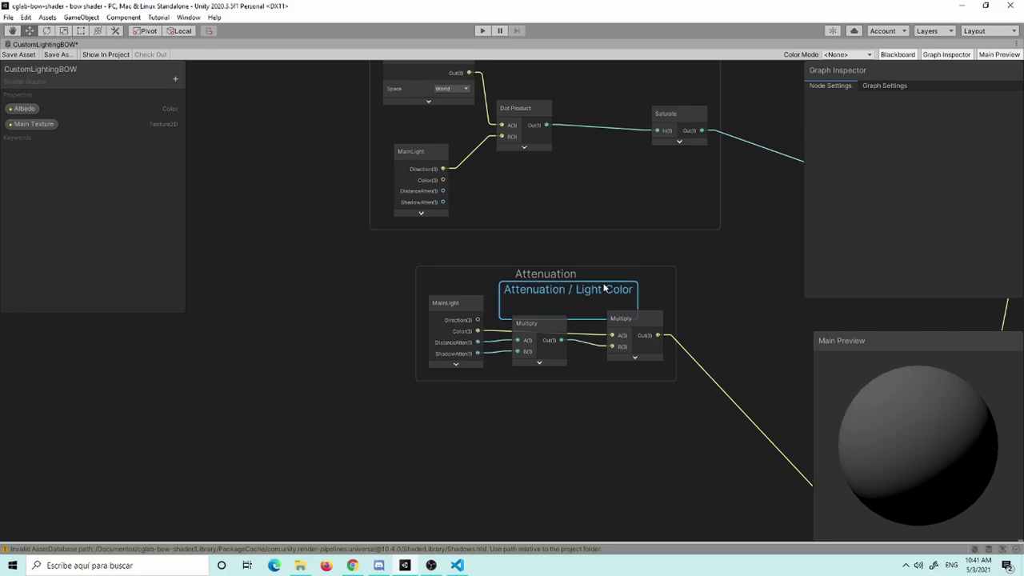
pyautogui.press('Delete')
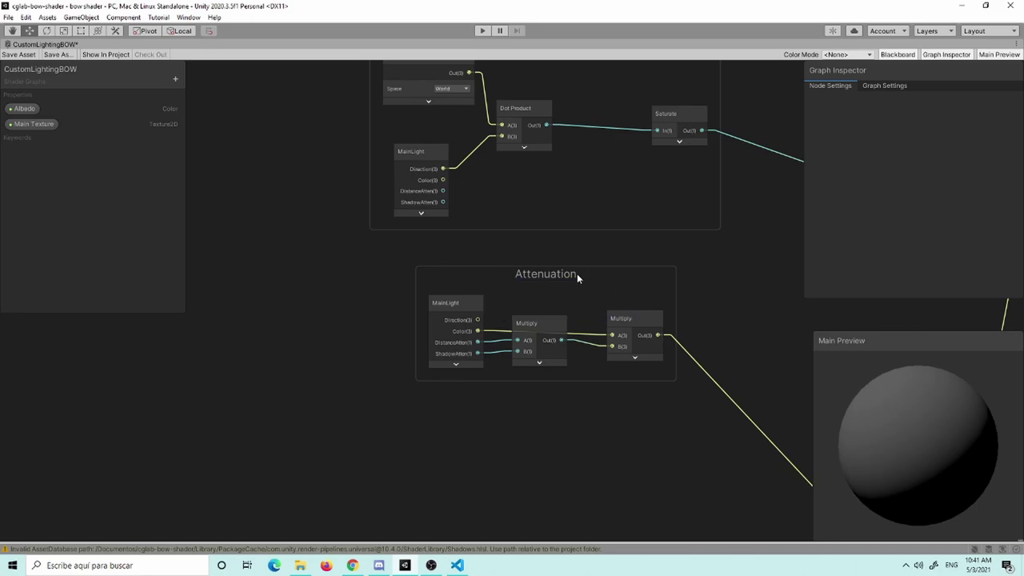
pyautogui.doubleClick(577, 274)
pyautogui.write('/ Light Color')
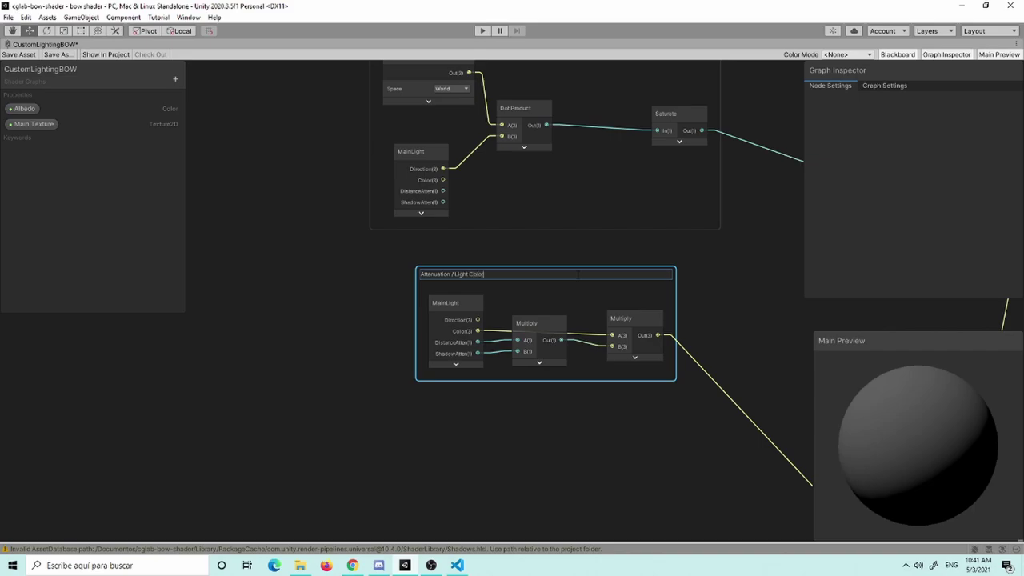
pyautogui.press('Return')
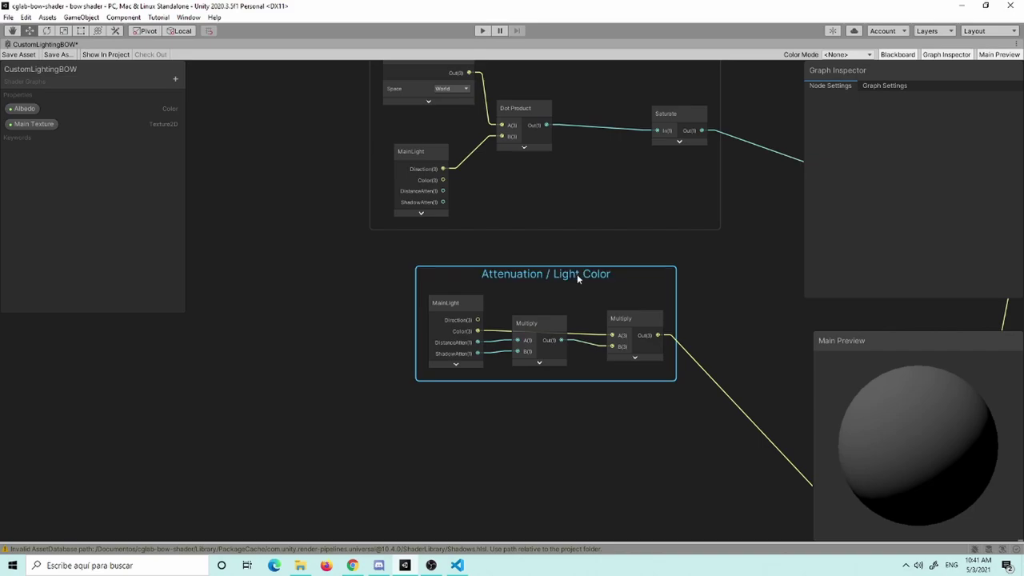
# Step: Pan the graph and move the Attenuation / Light Color group up and right
pyautogui.click(728, 312)
pyautogui.moveTo(729, 316)
pyautogui.mouseDown(button='middle')
pyautogui.moveTo(587, 342)
pyautogui.moveTo(474, 340)
pyautogui.mouseUp(button='middle')
pyautogui.moveTo(355, 305)
pyautogui.mouseDown()
pyautogui.moveTo(415, 198)
pyautogui.moveTo(435, 209)
pyautogui.mouseUp()
pyautogui.click(512, 173)
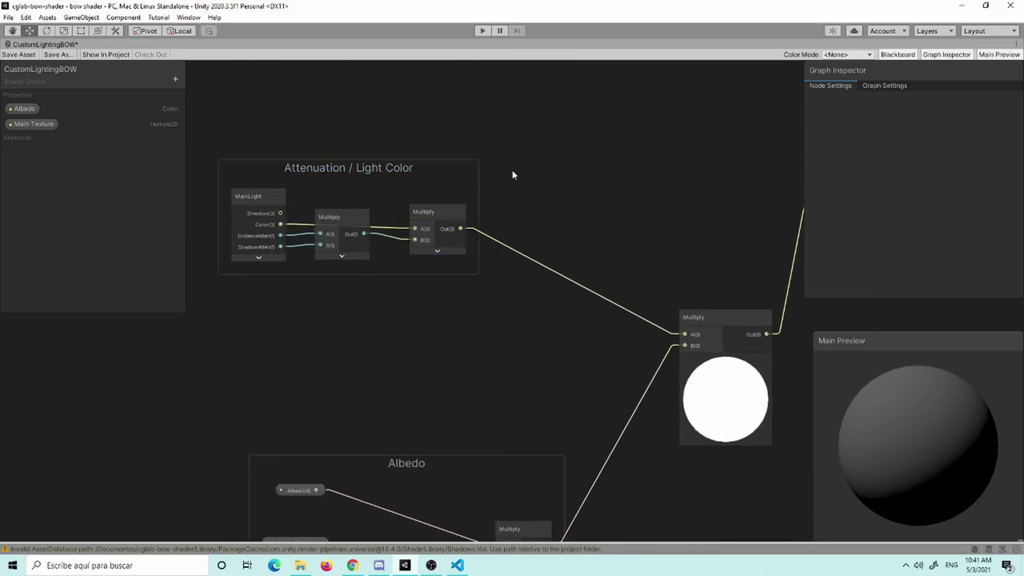
# Step: Move the Attenuation / Light Color group between the NdotL / Lambert and Albedo groups
pyautogui.moveTo(436, 163); pyautogui.dragTo(480, 239)
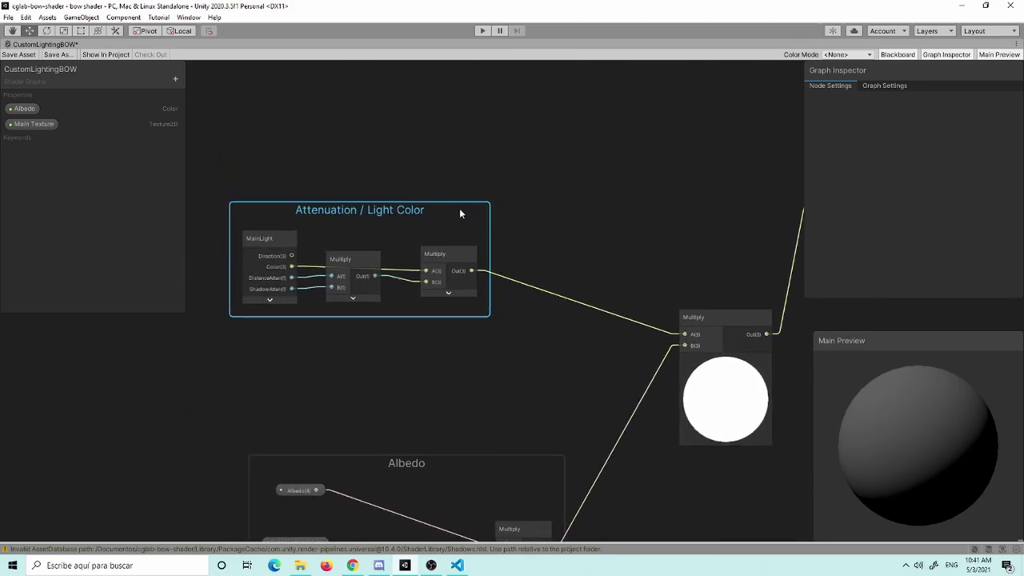
pyautogui.click(595, 201)
pyautogui.scroll(-3, 608, 258)
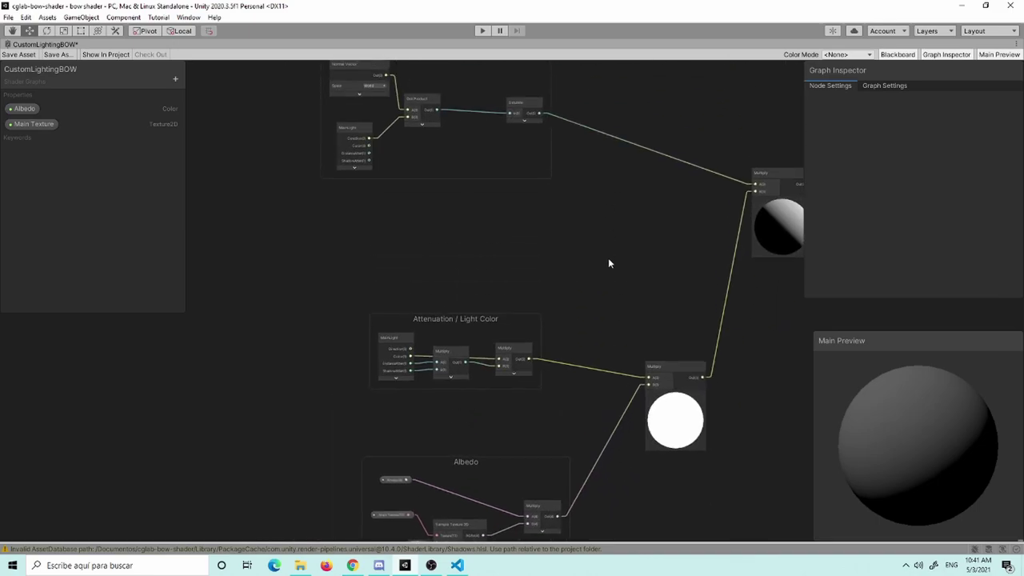
pyautogui.moveTo(607, 258); pyautogui.dragTo(550, 365, button='middle')
pyautogui.scroll(2, 301, 257)
pyautogui.scroll(2, 310, 275)
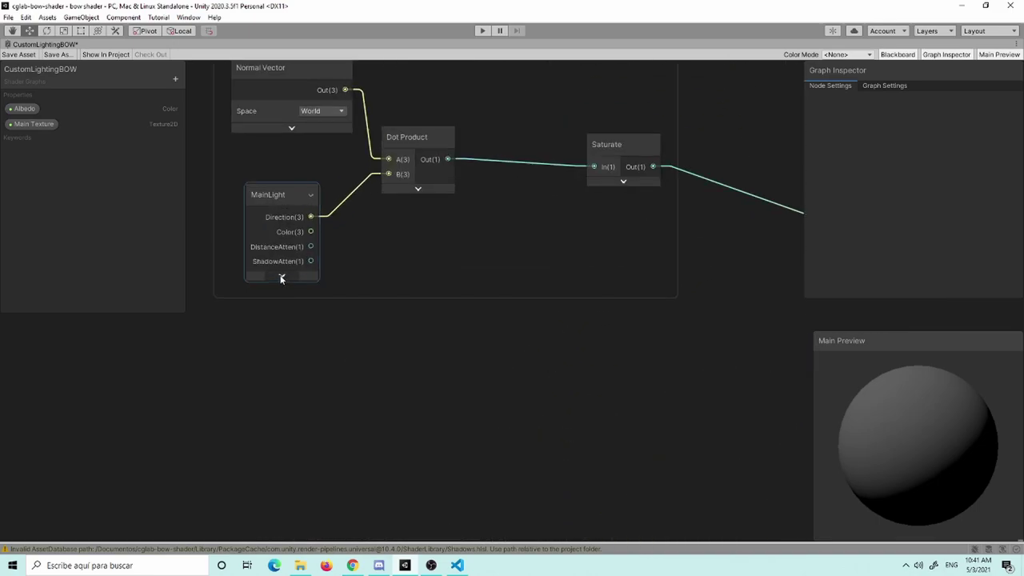
pyautogui.click(281, 278)
pyautogui.click(306, 280)
# Step: Zoom out over the whole graph and save the CustomLightingBOW shader asset
pyautogui.scroll(-2, 617, 341)
pyautogui.moveTo(618, 341)
pyautogui.mouseDown(button='middle')
pyautogui.moveTo(557, 330)
pyautogui.moveTo(485, 238)
pyautogui.mouseUp(button='middle')
pyautogui.scroll(-2, 520, 264)
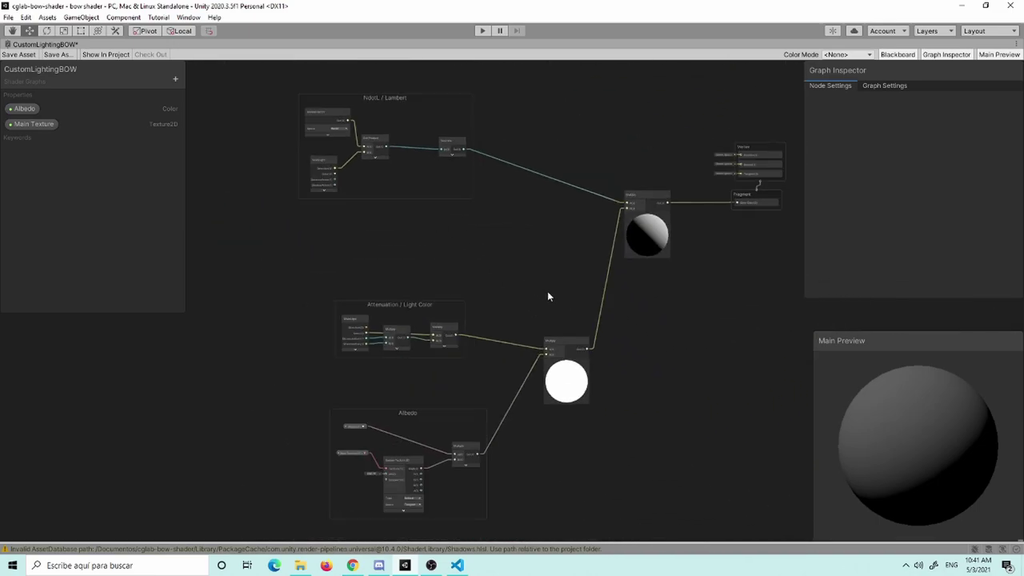
pyautogui.click(24, 54)
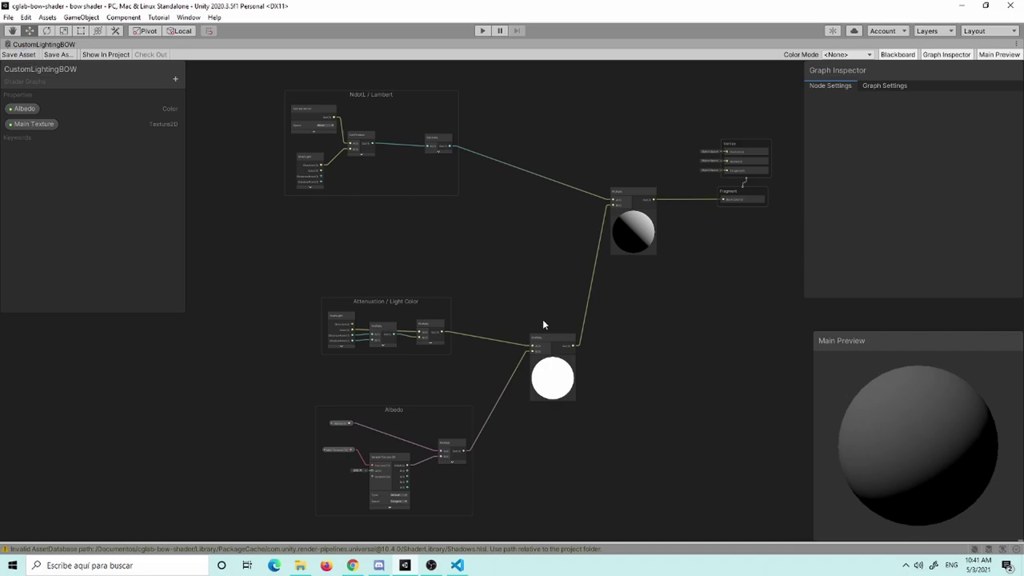